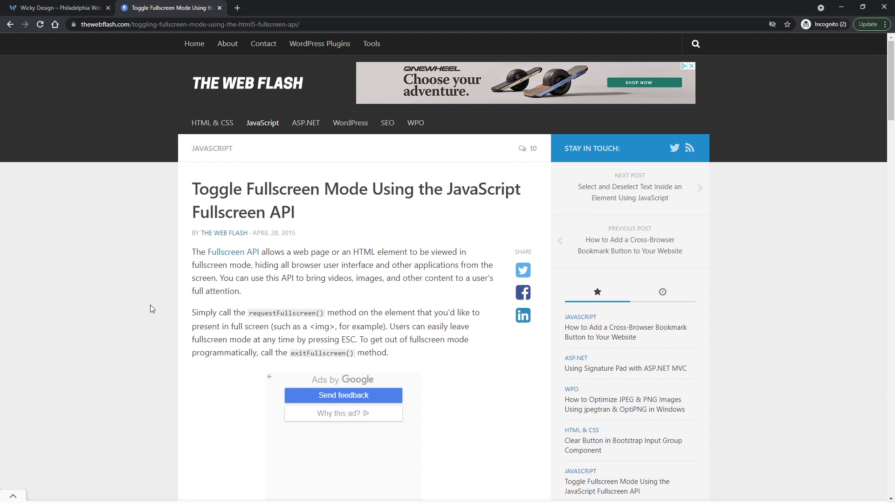
Test the Toggle Fullscreen demo in the Web Flash article and review the source code beneath it.
scroll(150, 304, "down", 4)
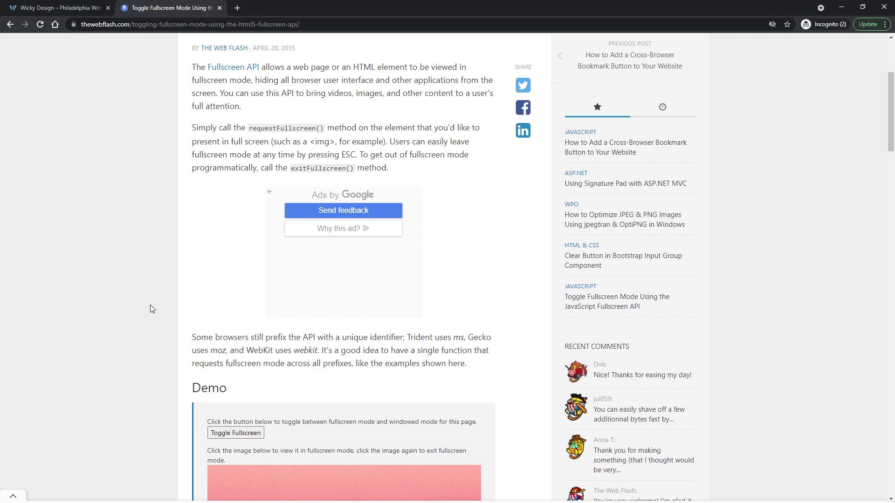
scroll(150, 309, "down", 4)
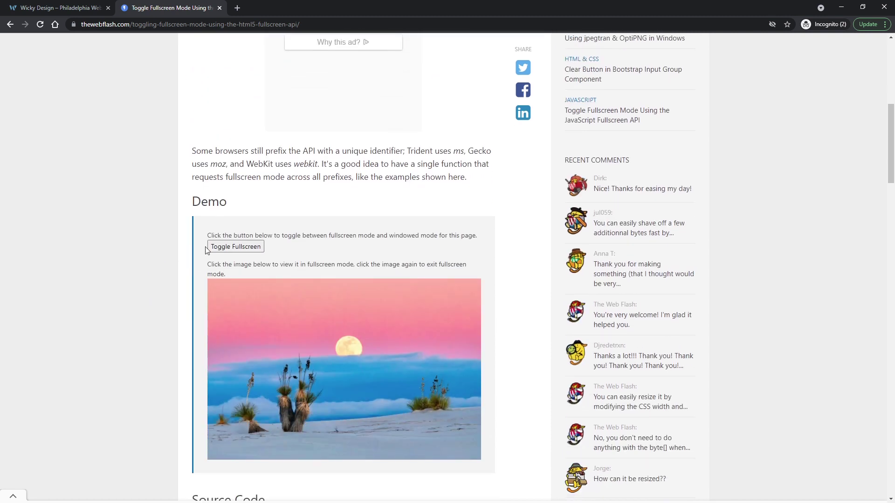
left_click(244, 248)
left_click(244, 216)
left_click(243, 250)
left_click(240, 219)
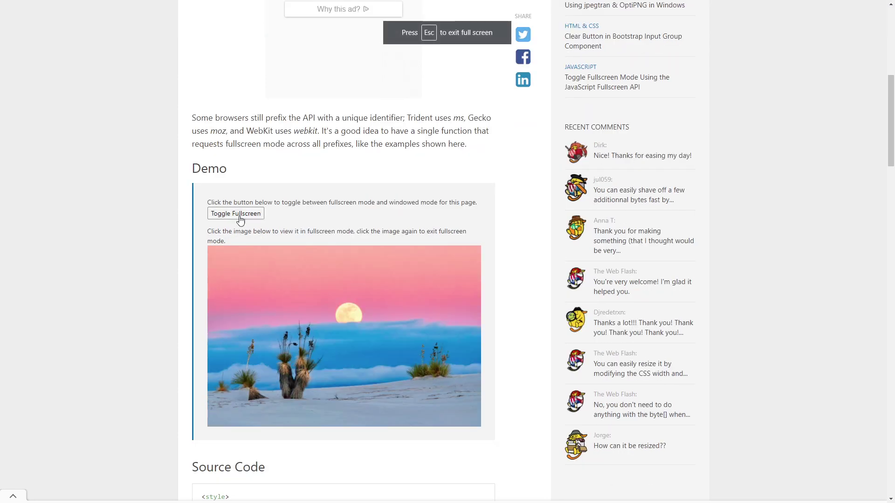
scroll(153, 246, "down", 10)
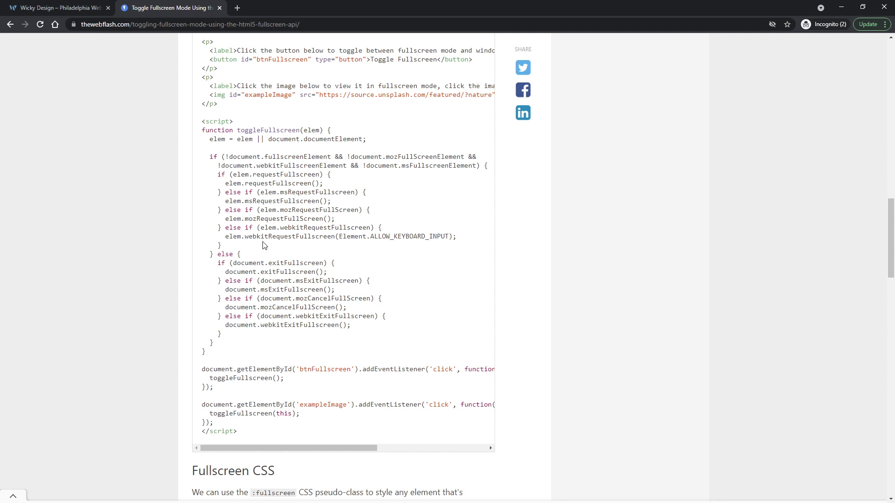
scroll(170, 321, "up", 4)
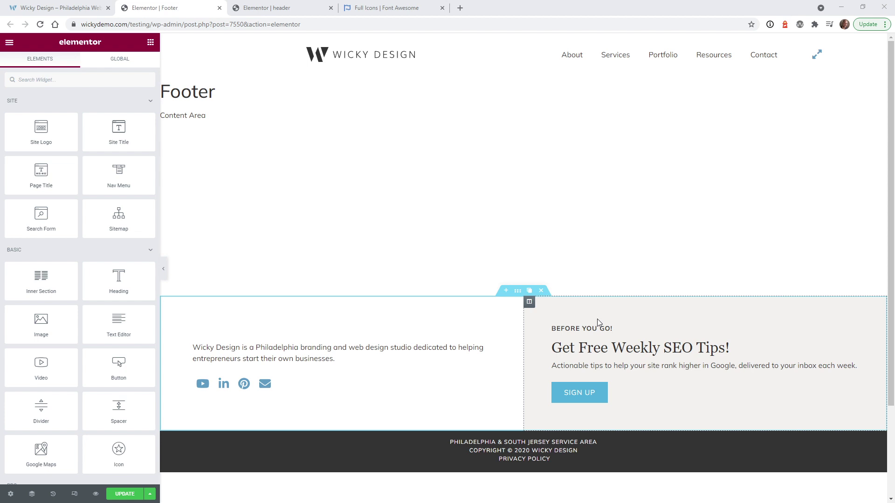
Add an HTML widget beneath the Privacy Policy text in the dark bar of the Elementor footer template.
left_click(61, 8)
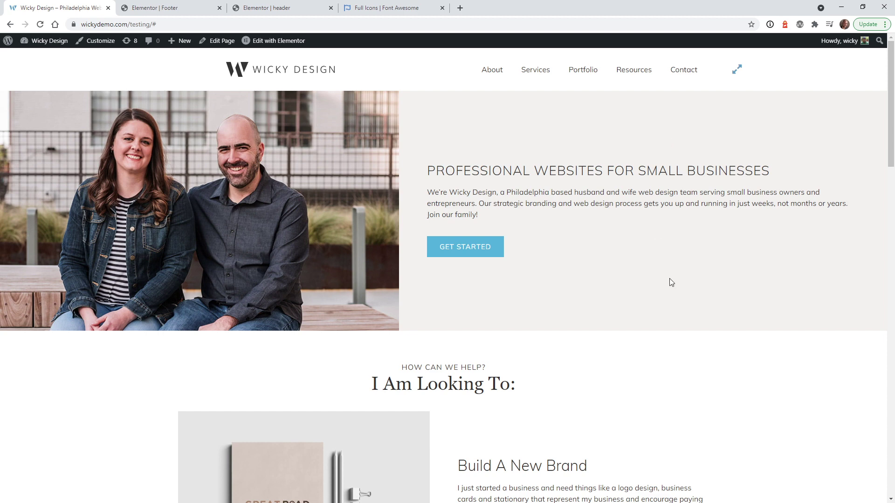
scroll(672, 282, "down", 20)
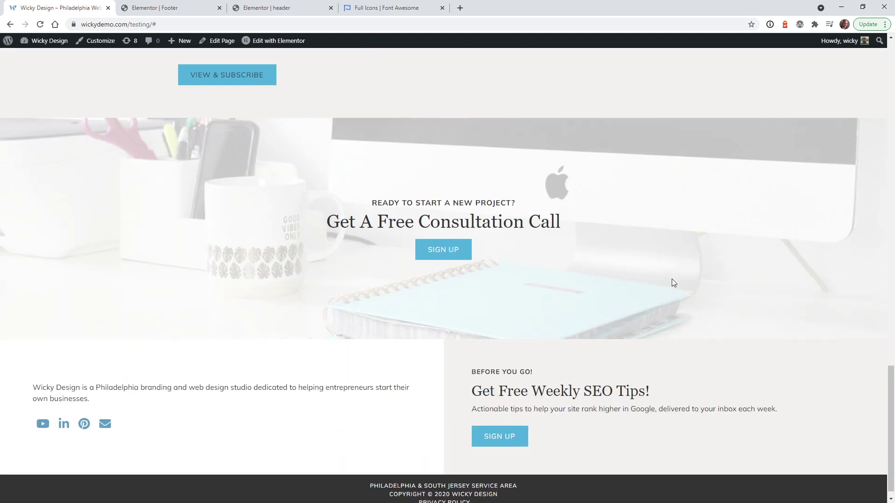
key("ctrl+Tab")
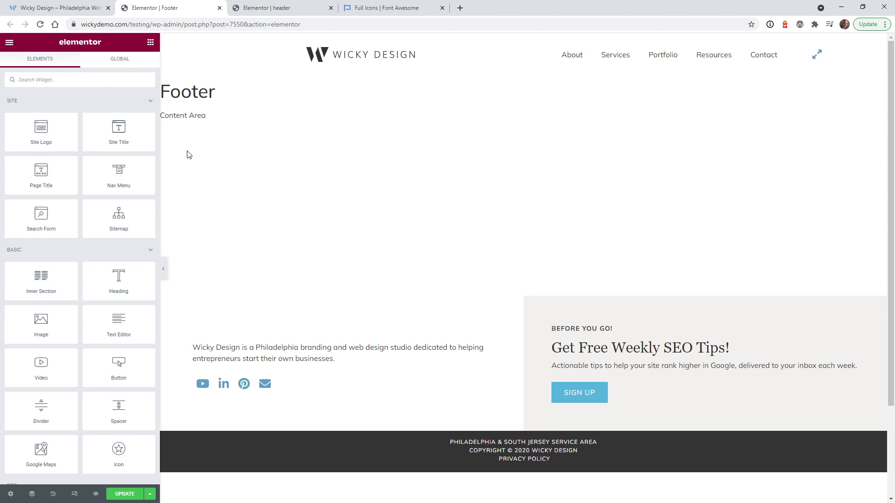
left_click(56, 80)
type("html")
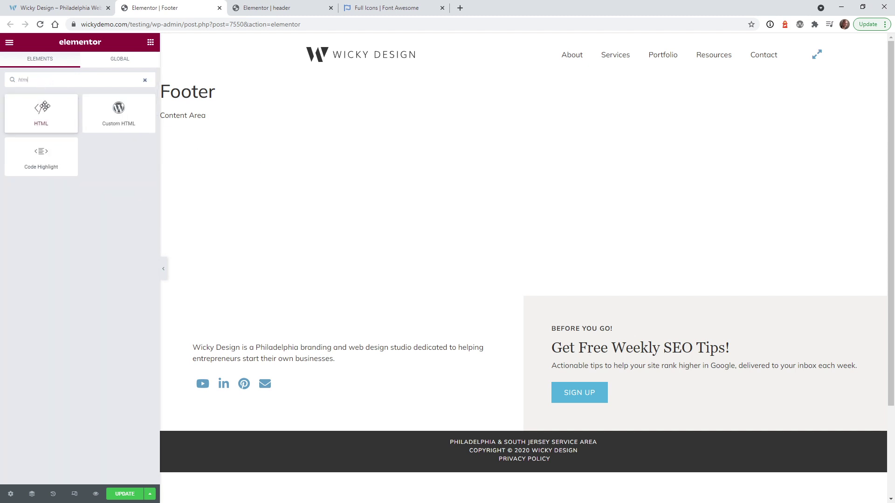
left_click_drag(41, 114, 525, 466)
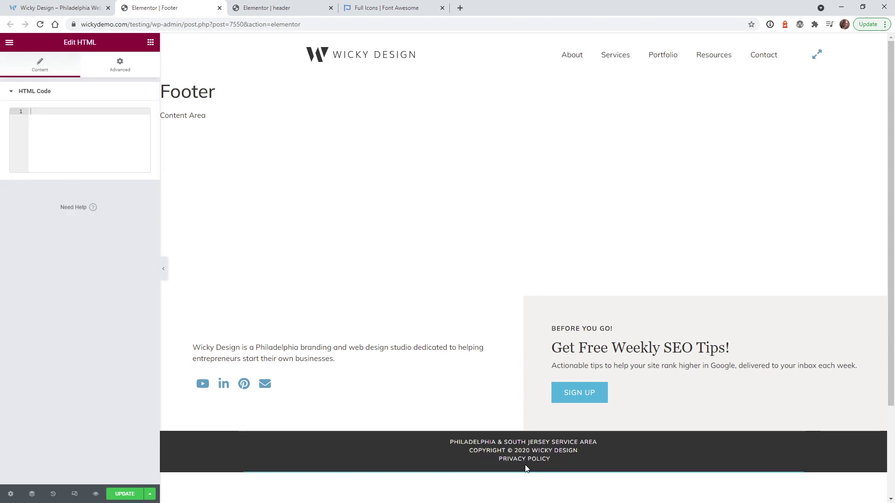
Paste the copied toggleFullscreen script into the footer's HTML widget.
scroll(466, 396, "down", 3)
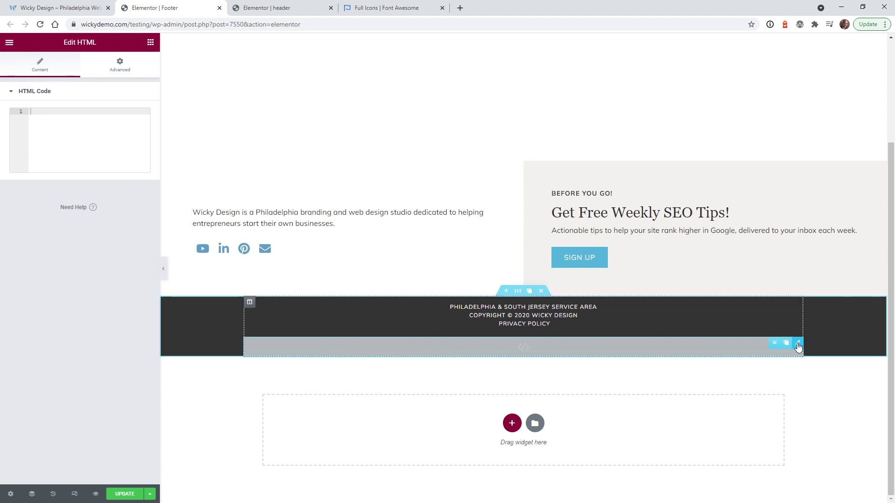
left_click(88, 128)
key("ctrl+v")
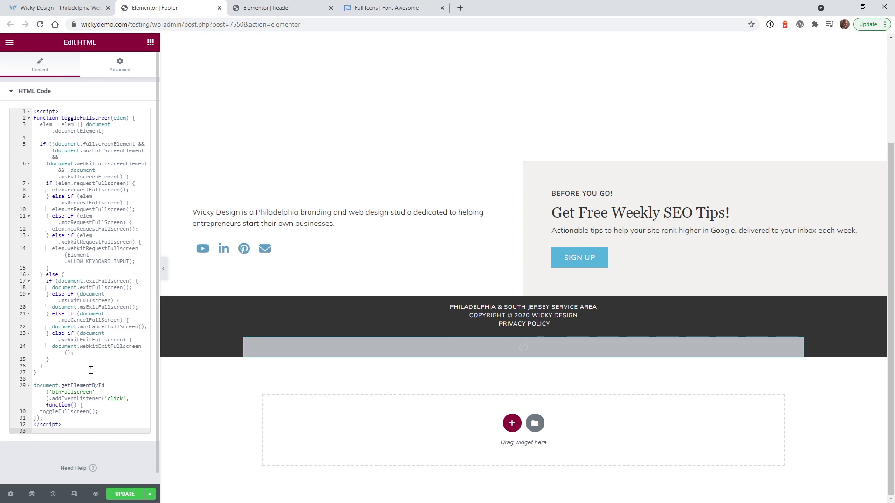
Review the pasted script's btnFullscreen ID, its click event listener and the toggleFullscreen function body.
double_click(75, 392)
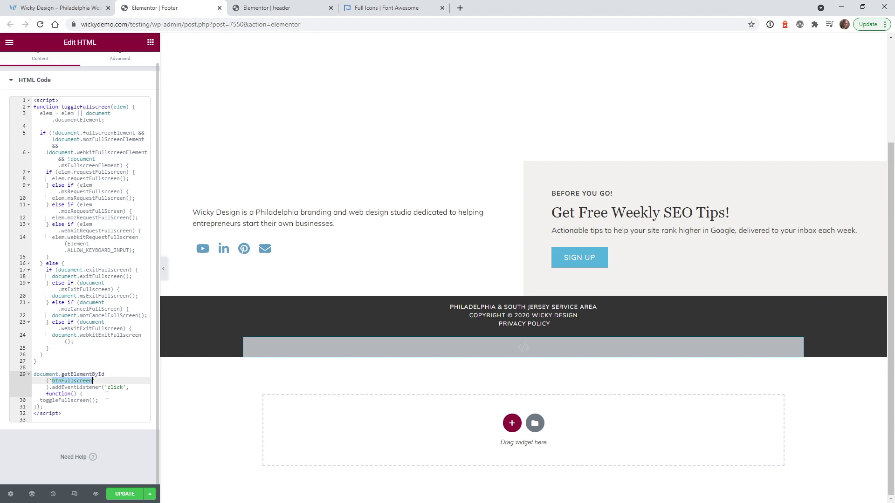
left_click_drag(92, 387, 111, 388)
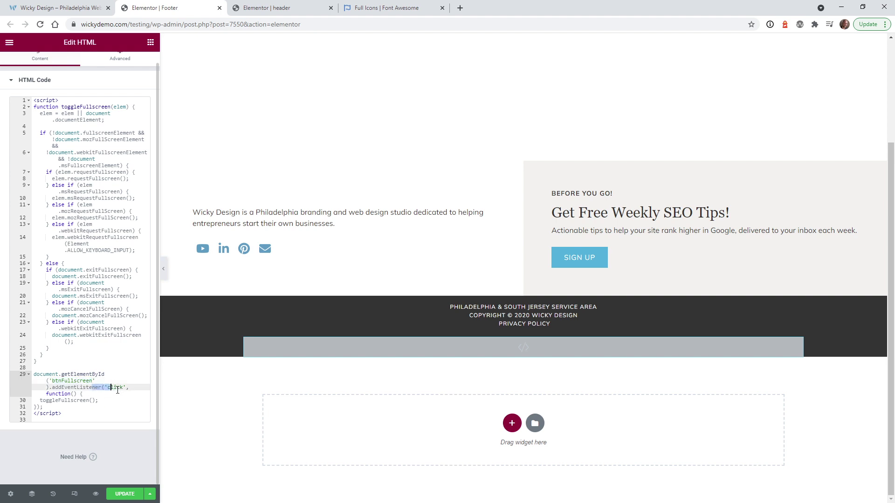
left_click(118, 389)
left_click(81, 381)
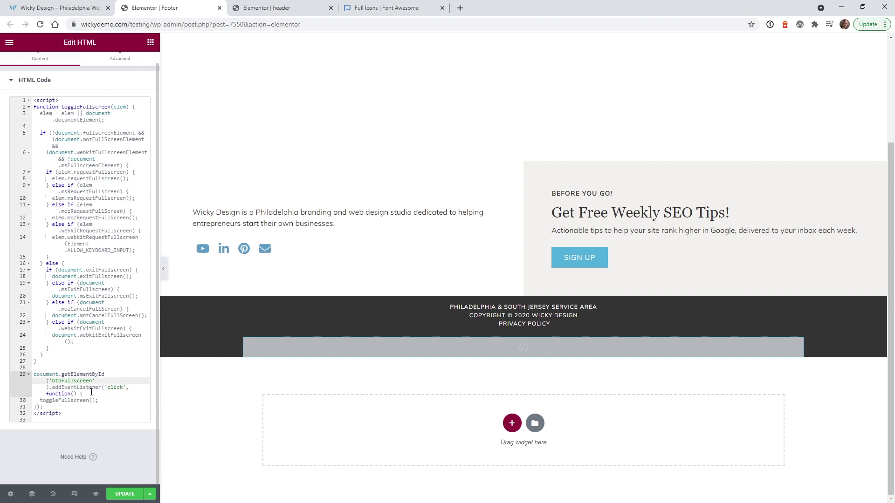
left_click_drag(44, 111, 86, 348)
left_click(87, 347)
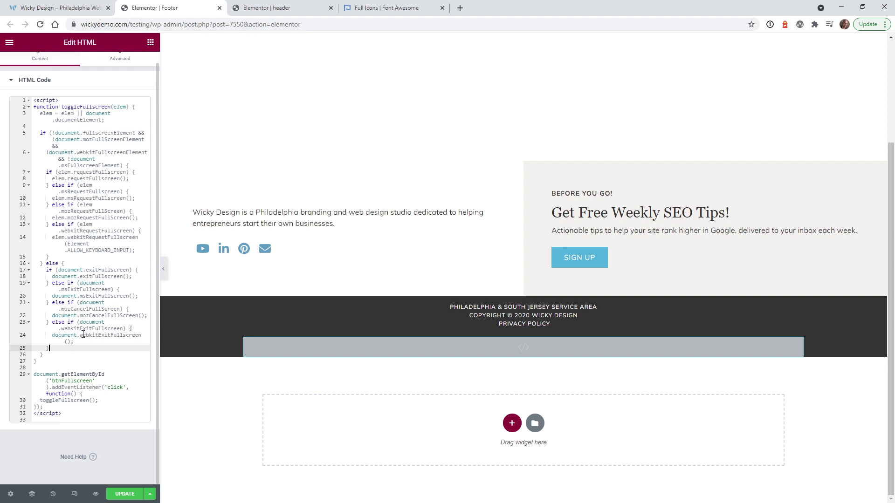
Copy the btnFullscreen element ID from the script's getElementById line and save the footer template.
left_click(52, 381)
left_click_drag(53, 381, 92, 382)
key("ctrl+c")
right_click(119, 365)
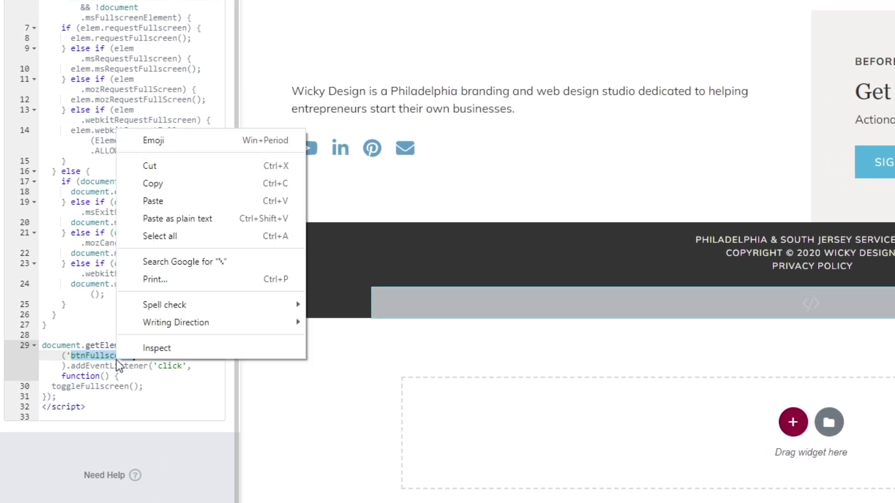
left_click(171, 183)
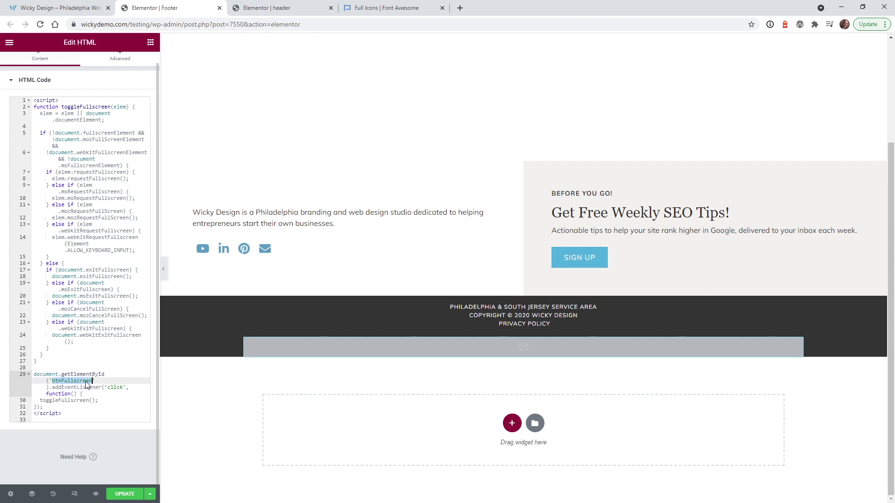
left_click(124, 494)
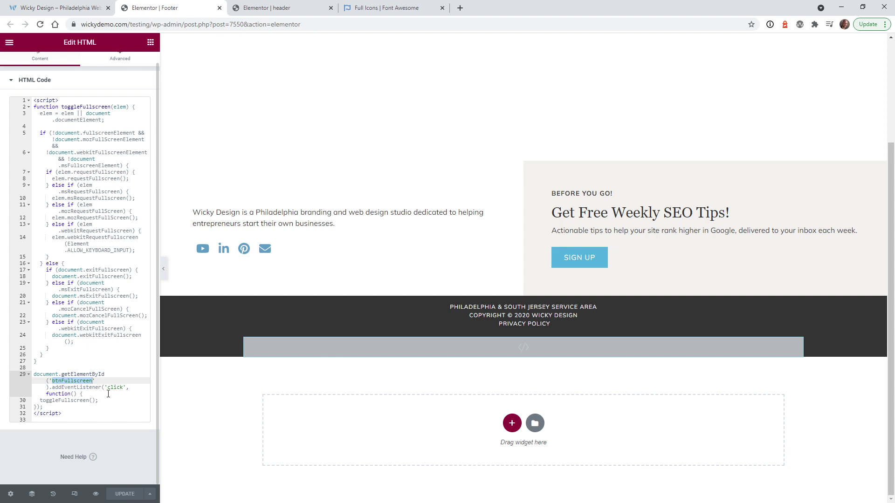
Add an Icon widget to the empty column beside the Contact menu item in the header template.
key("ctrl+Tab")
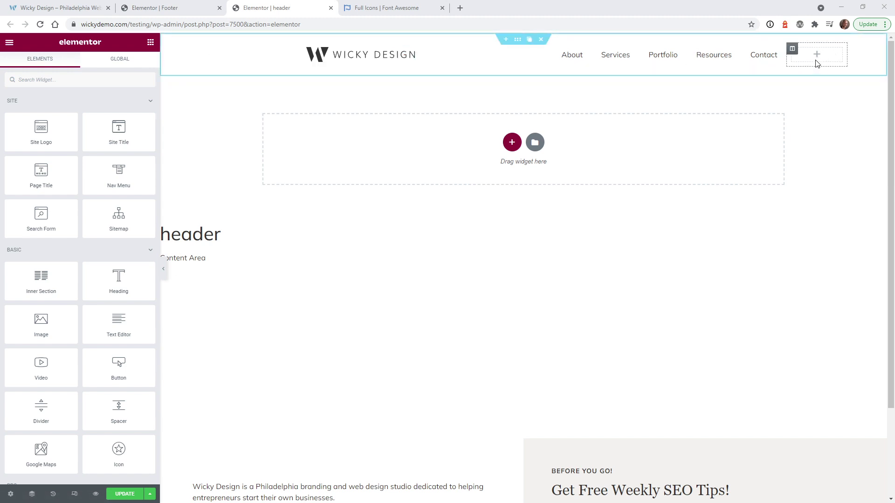
left_click(59, 82)
type("i")
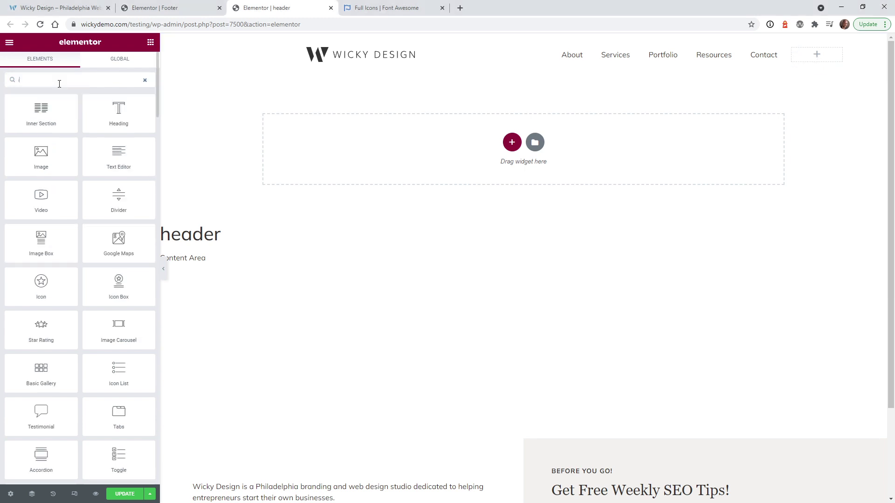
type("con")
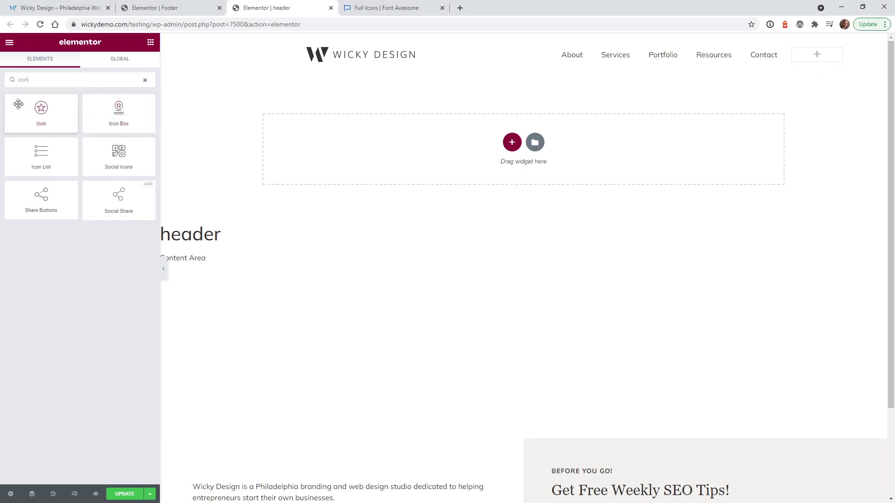
left_click_drag(18, 104, 814, 51)
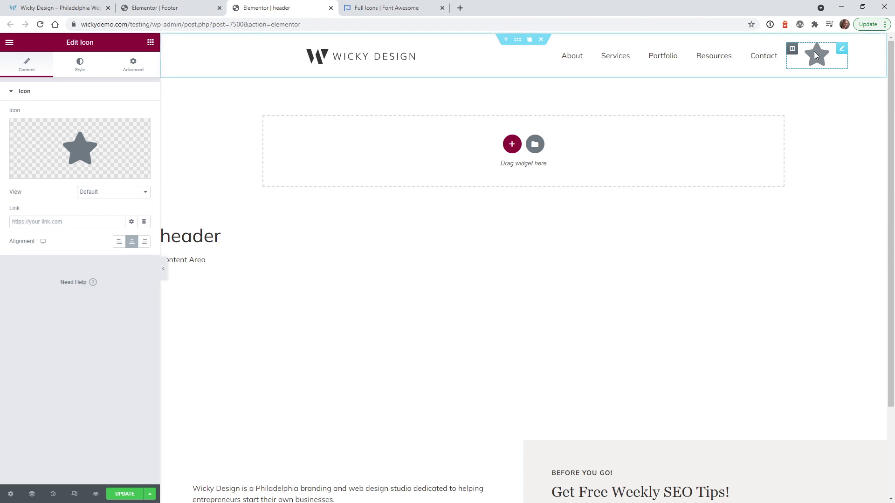
Replace the star with the diagonal two-arrow Expand icon from the icon library and set its size to 19.
left_click(84, 148)
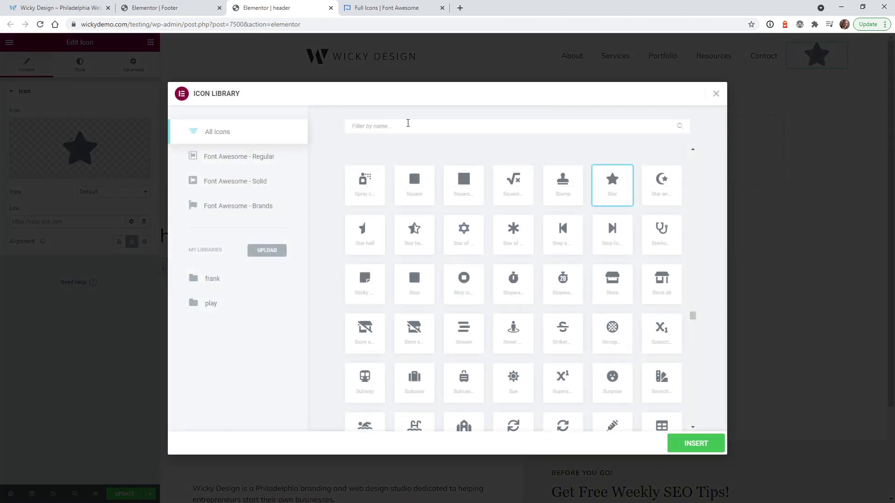
type("ex")
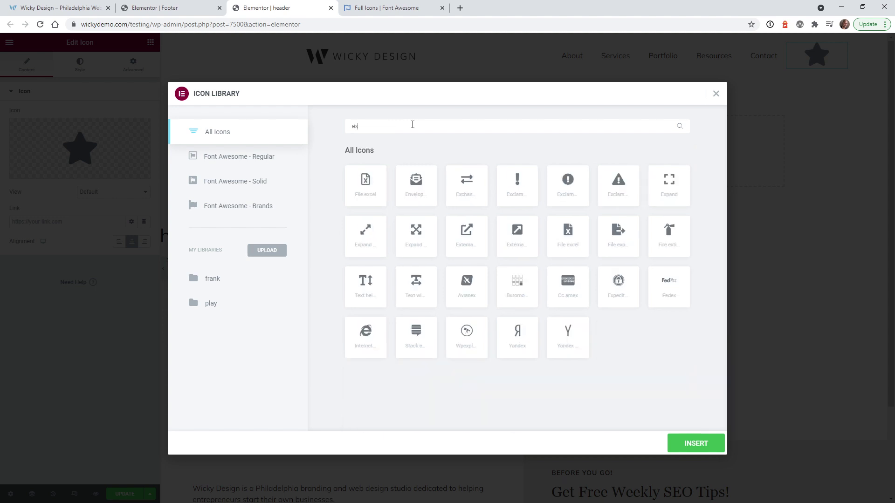
left_click(366, 239)
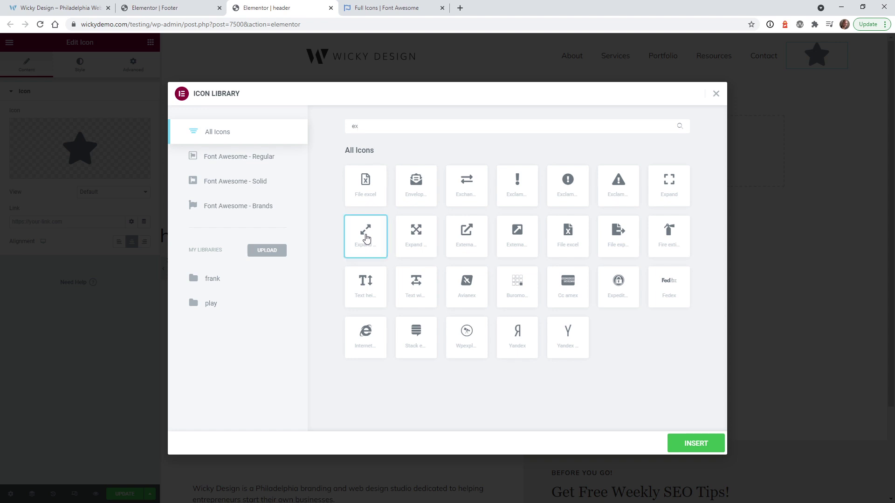
left_click(695, 451)
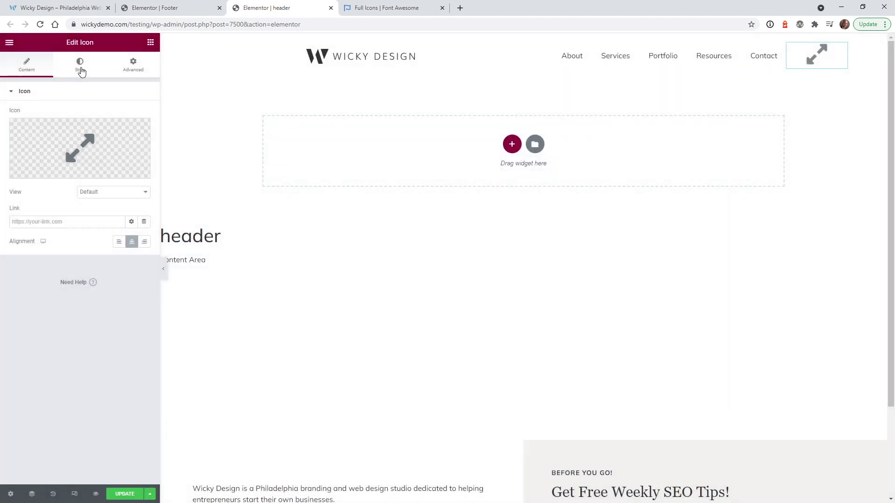
left_click(80, 67)
left_click_drag(11, 170, 17, 191)
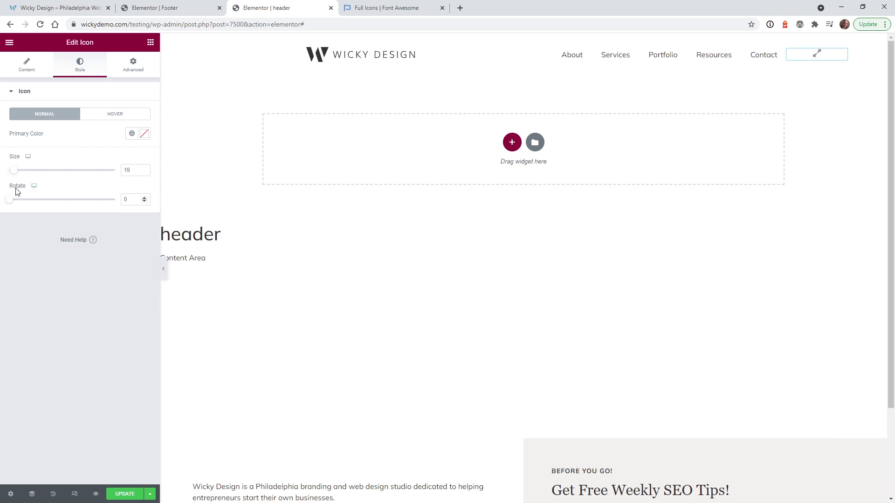
Set the expand icon's CSS ID to btnFullscreen, matching the footer script, and save the header template.
left_click(127, 72)
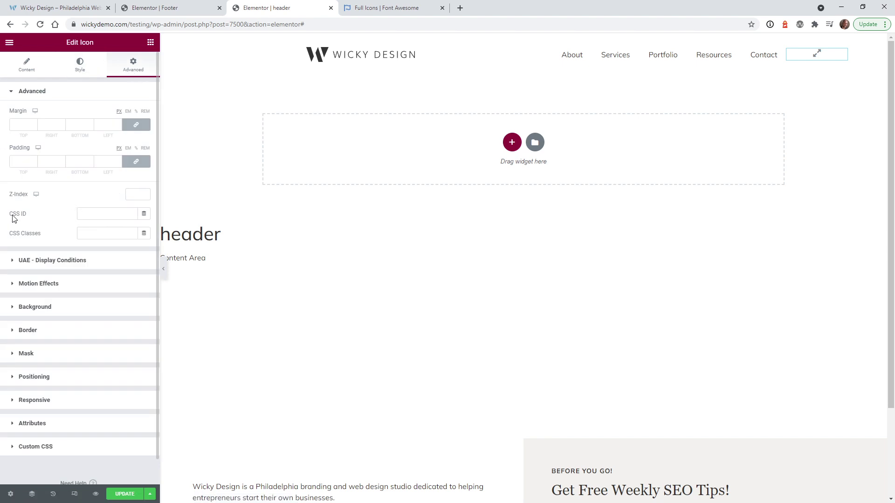
left_click(102, 215)
key("ctrl+v")
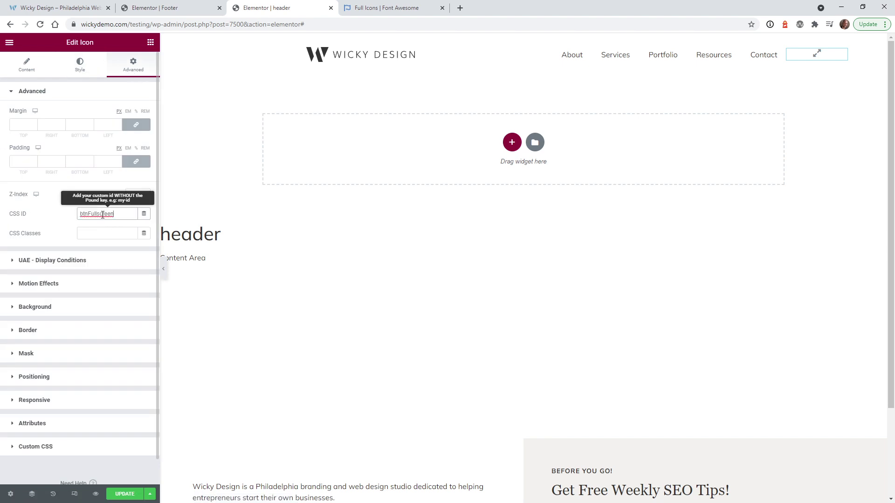
left_click(148, 7)
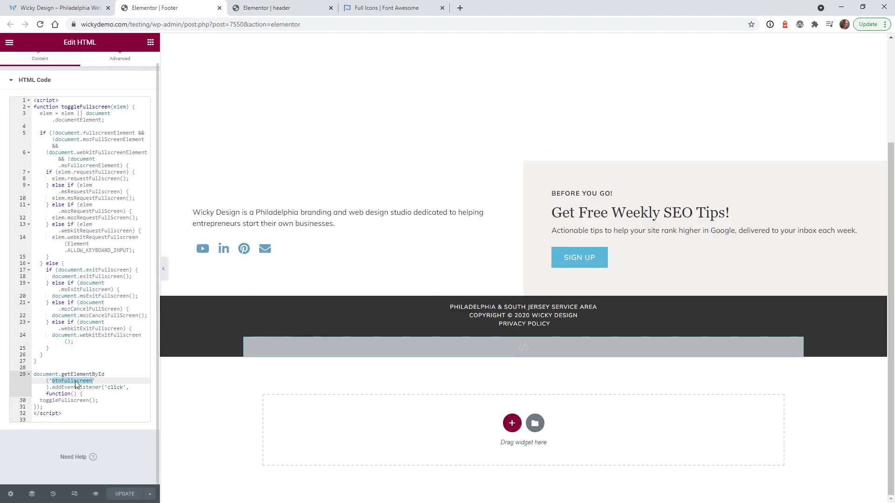
left_click(279, 8)
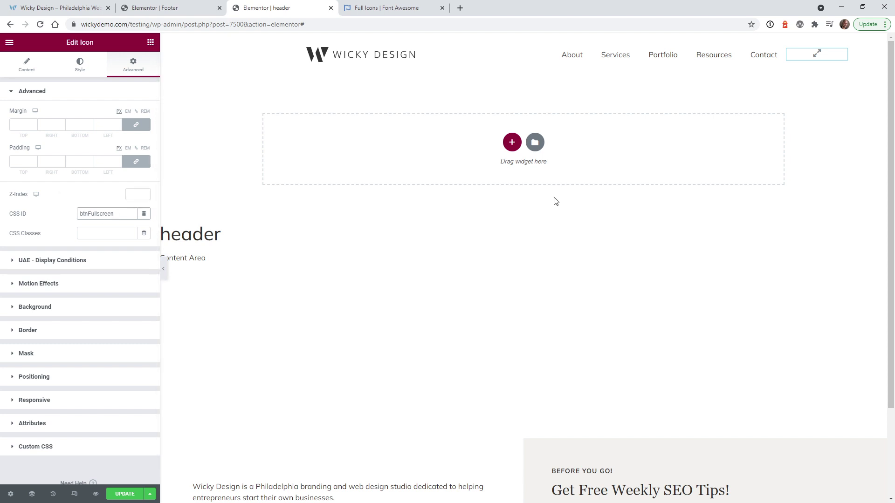
left_click(122, 495)
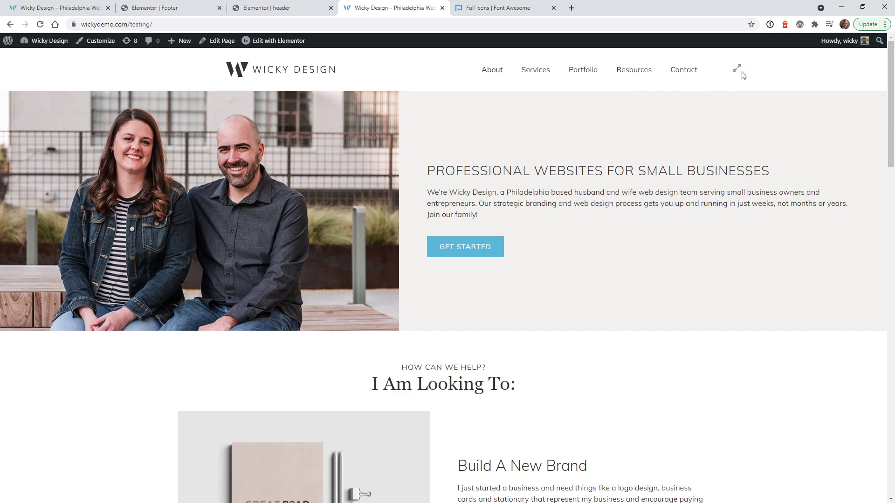
Test the header's expand icon on the live homepage by toggling fullscreen mode on and off repeatedly.
left_click(738, 70)
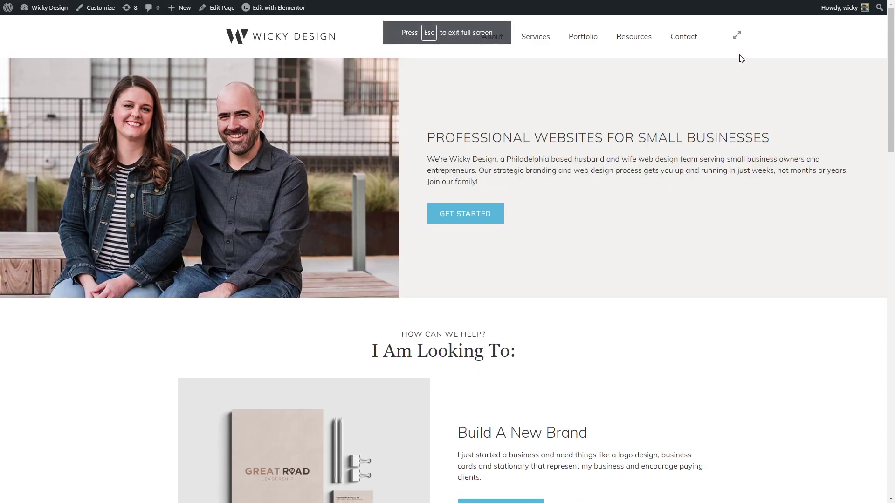
left_click(738, 39)
left_click(738, 71)
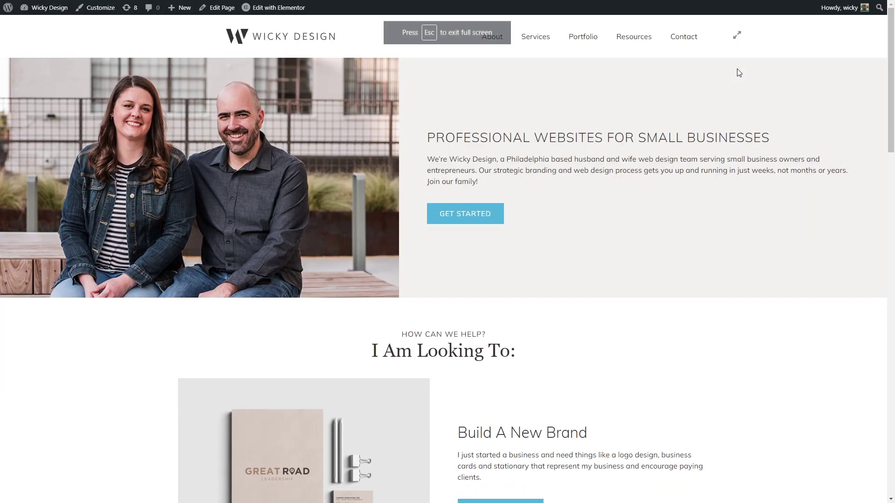
Exit fullscreen mode on the live homepage and check the header icon once more by entering and leaving fullscreen.
key("Escape")
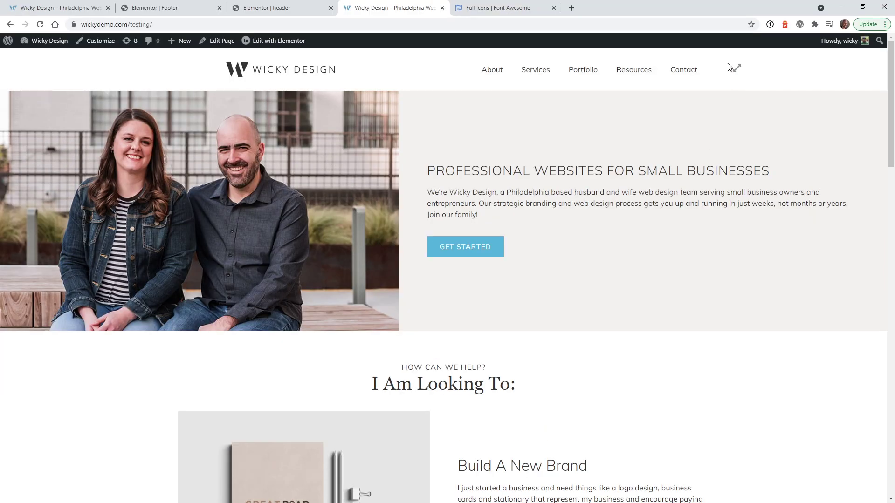
left_click(738, 70)
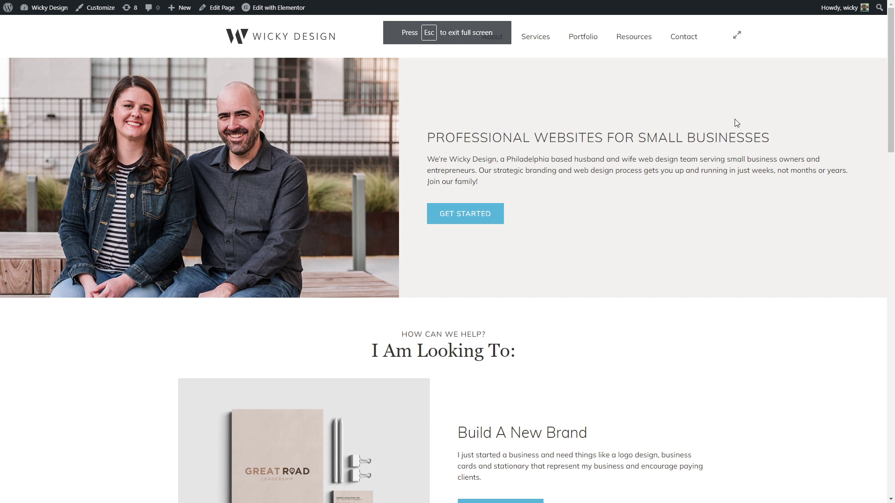
left_click(738, 38)
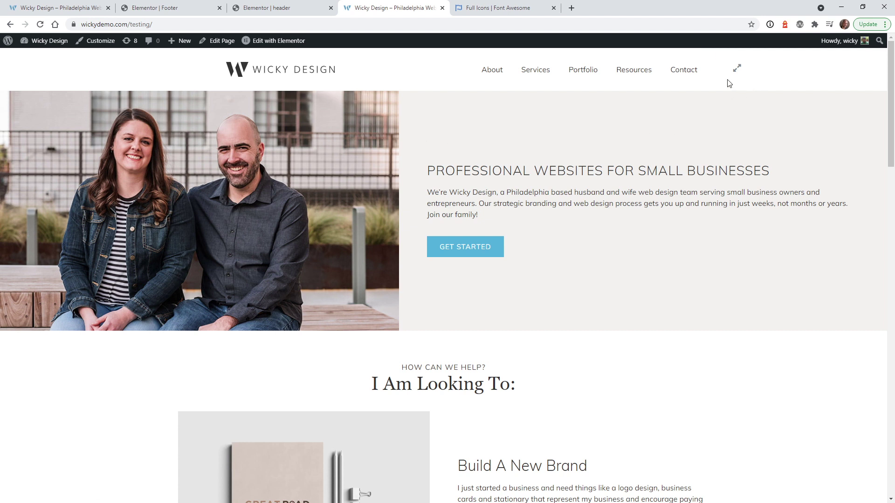
Set the header expand icon's link to #, save the header template and reload the live homepage.
left_click(273, 10)
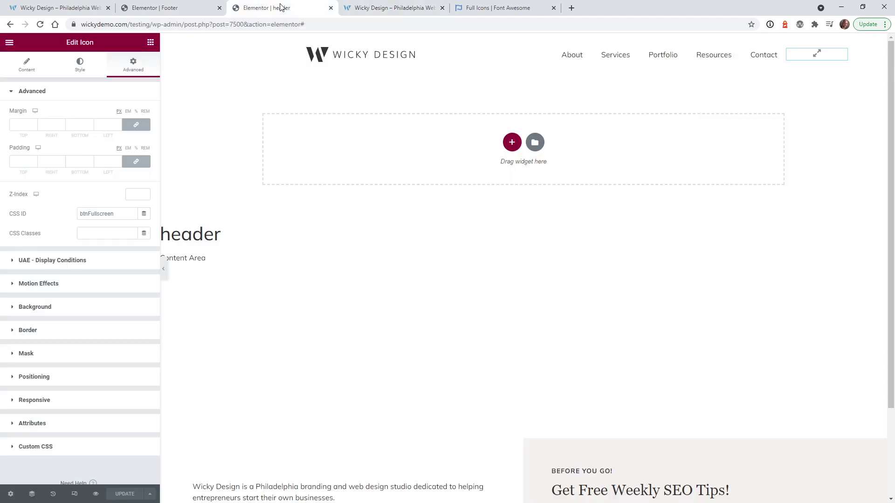
left_click(26, 65)
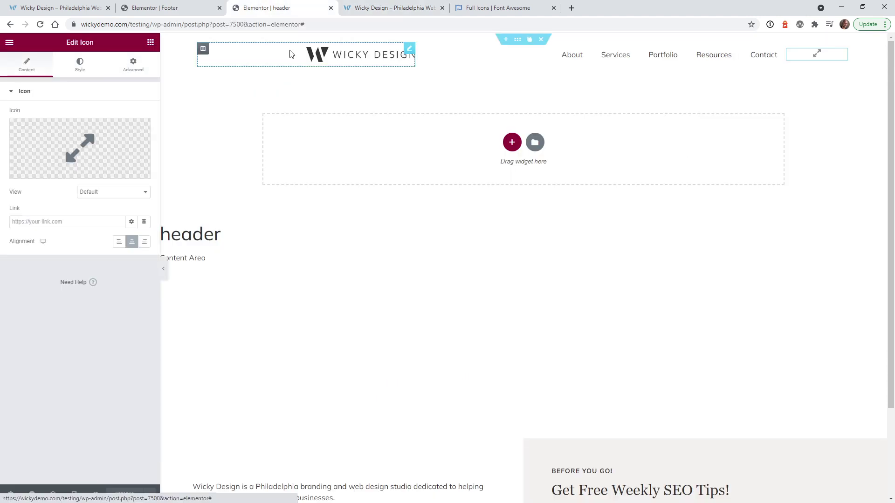
left_click(386, 8)
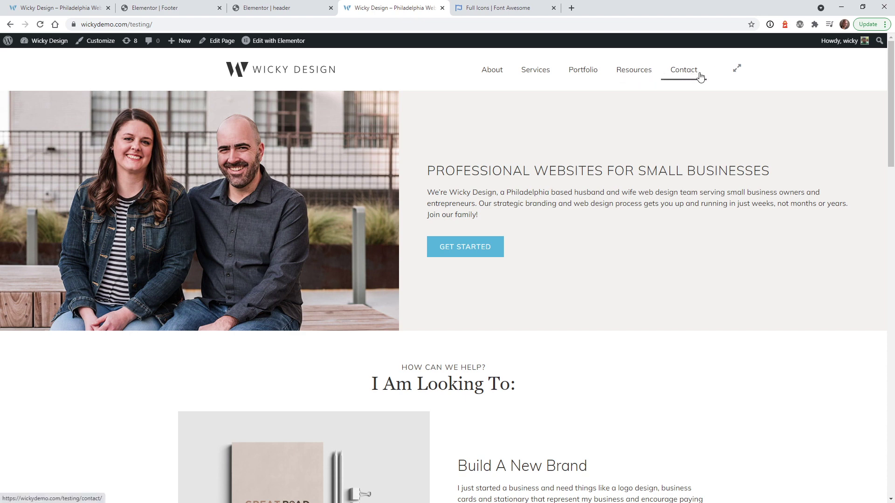
left_click(334, 6)
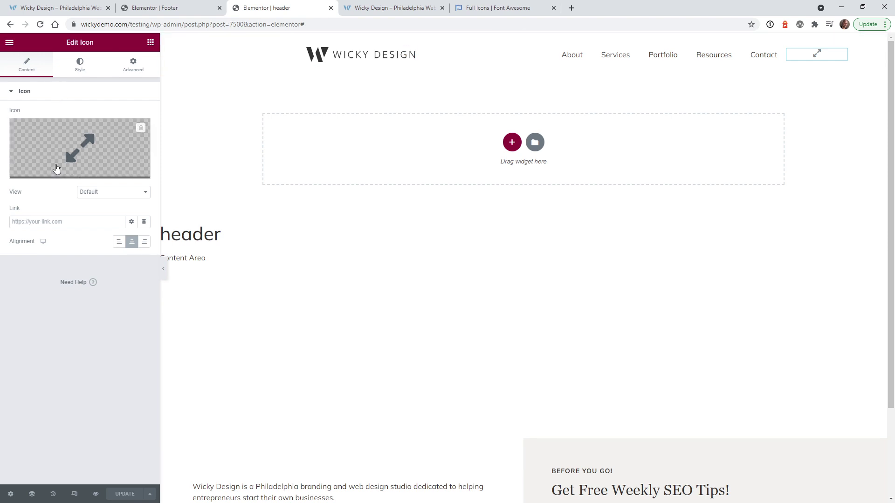
left_click(52, 223)
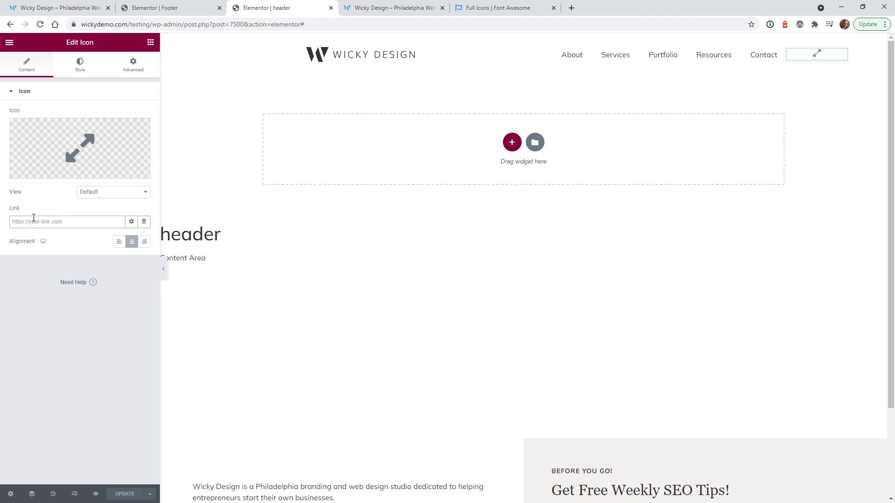
type("#")
left_click(124, 494)
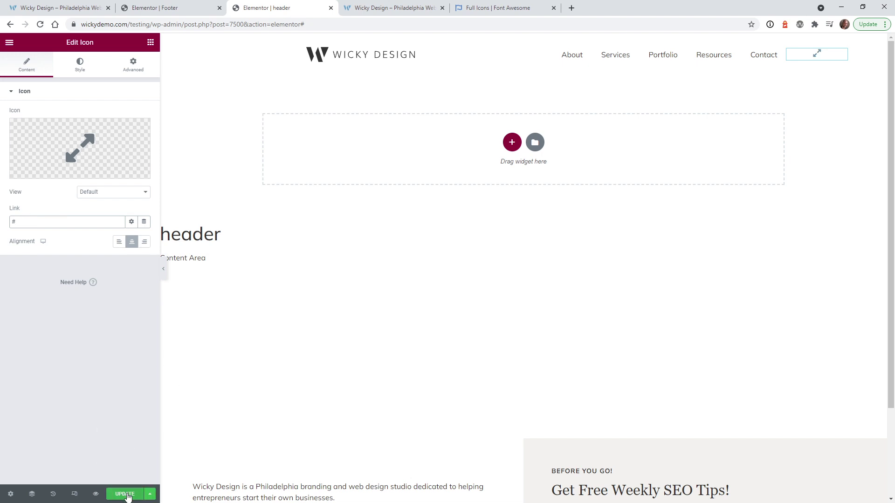
left_click(394, 8)
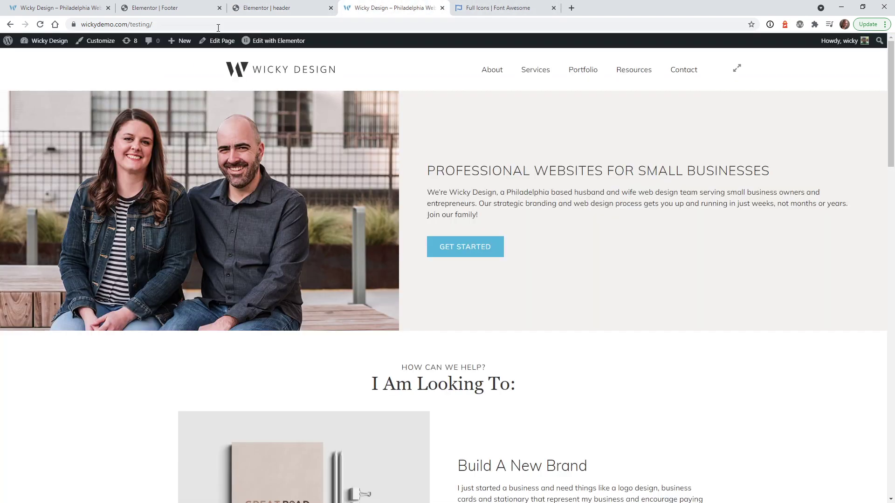
left_click(40, 24)
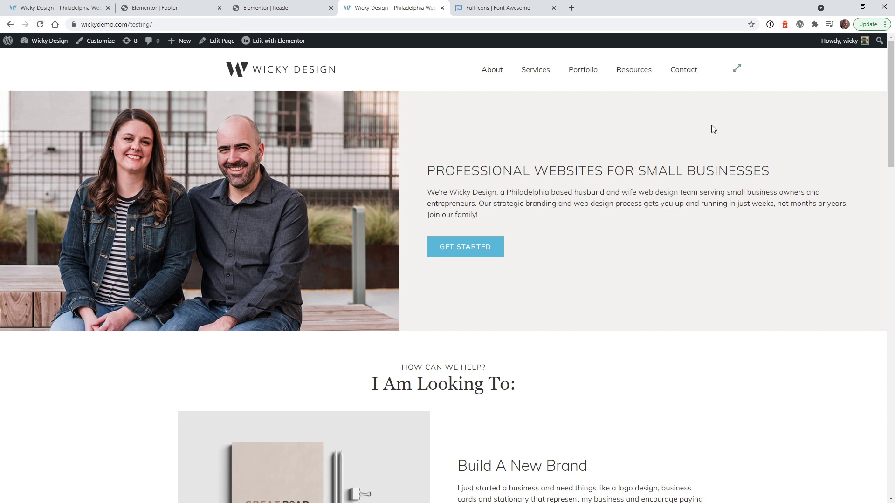
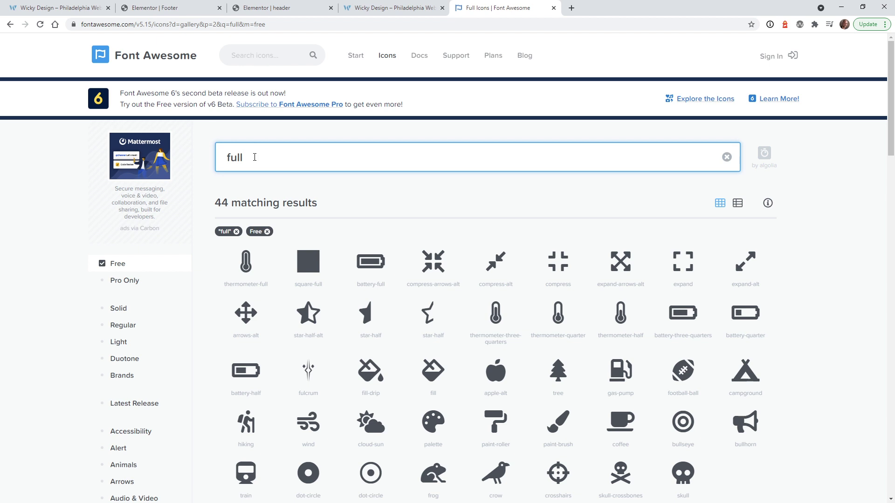
Search Font Awesome for "expand" and download the expand-alt icon as an SVG, accepting the attribution terms.
left_click_drag(253, 155, 220, 147)
type("expand")
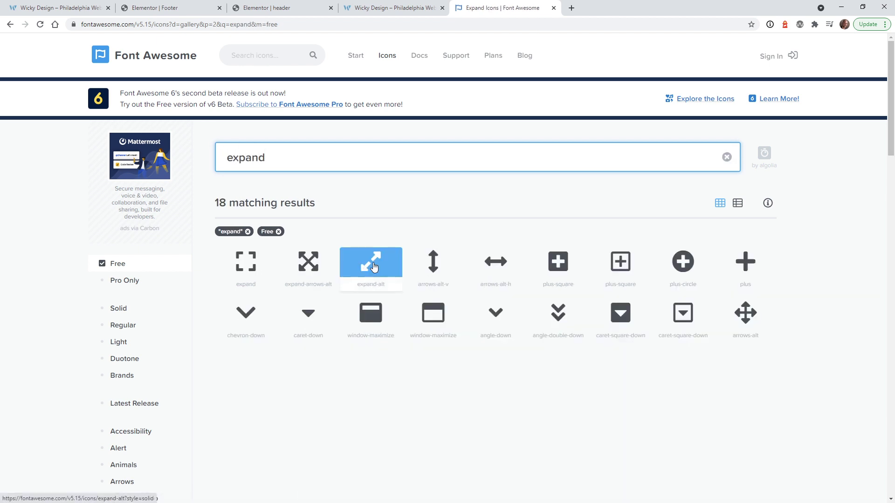
left_click(372, 268)
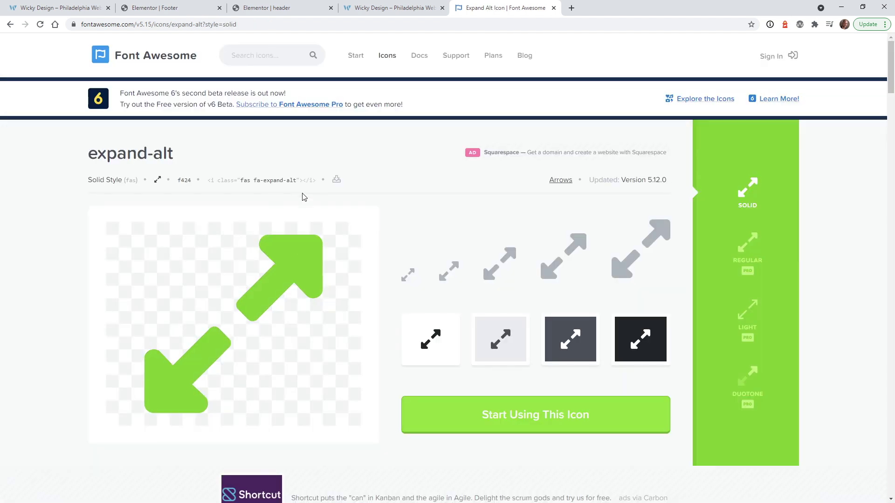
left_click(337, 181)
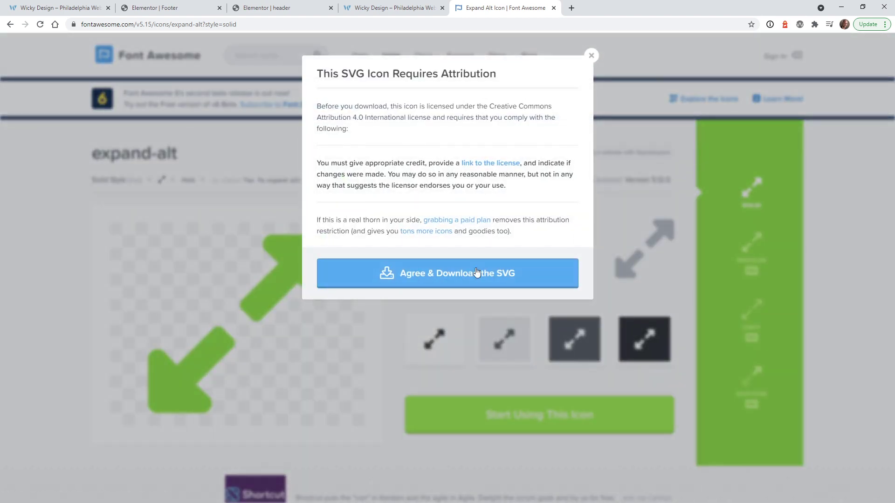
left_click(474, 273)
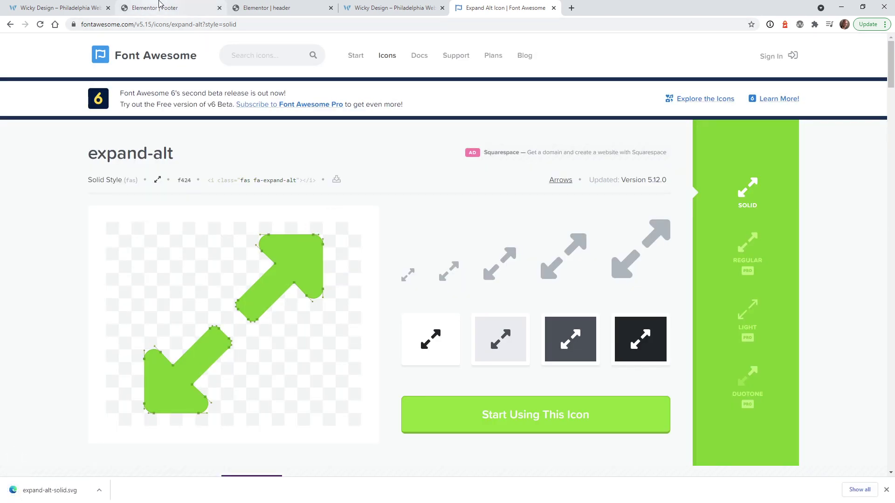
Replace the header icon with expand-alt-solid.svg from the media library and save the header template.
left_click(158, 5)
left_click(267, 7)
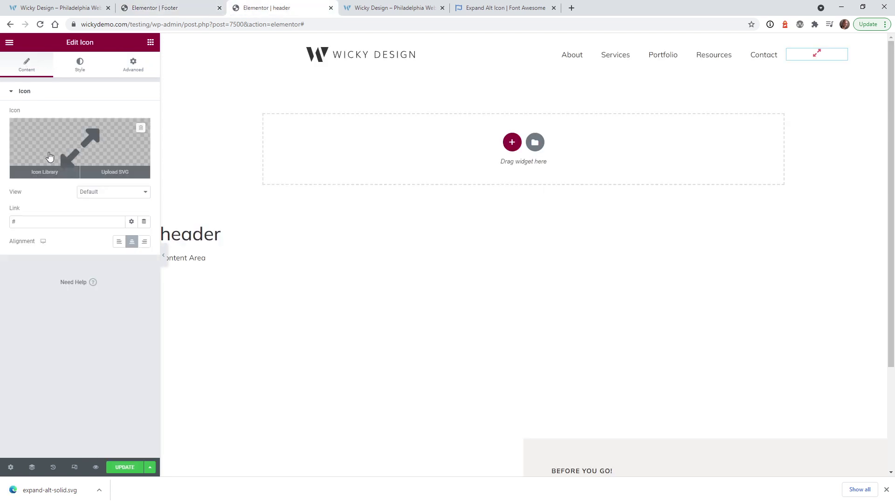
left_click(113, 177)
left_click(66, 160)
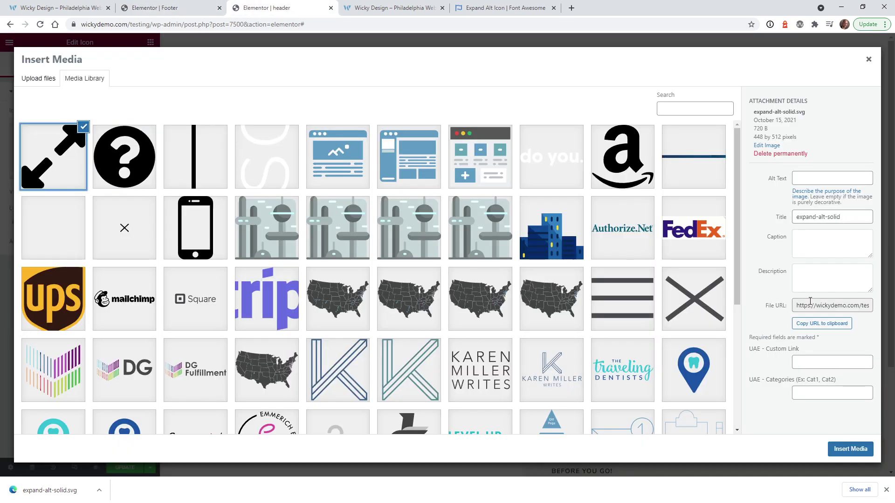
left_click(848, 450)
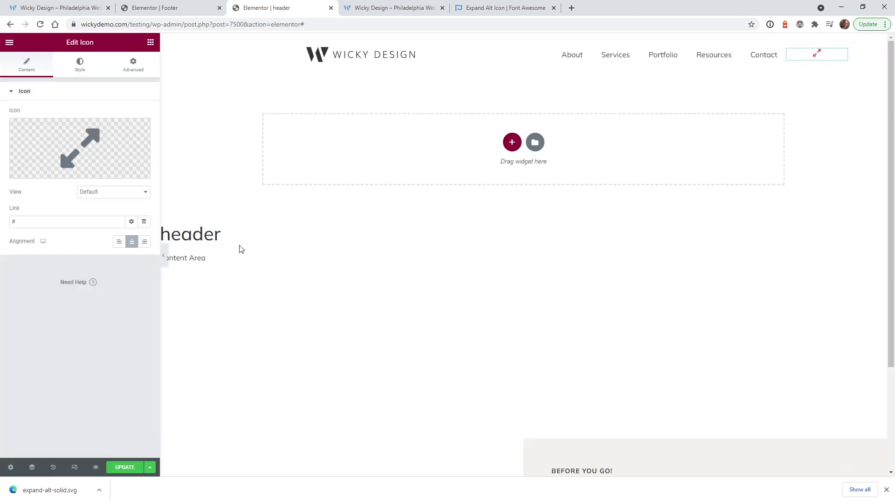
mouse_move(96, 160)
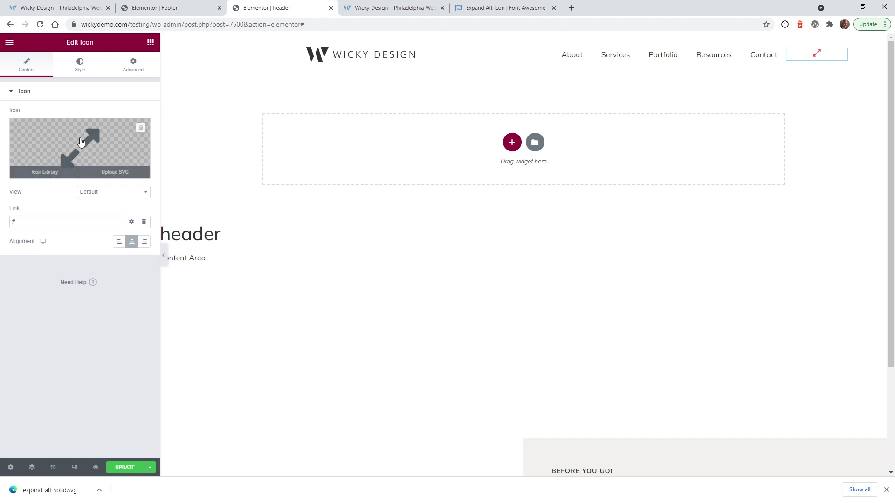
left_click(120, 470)
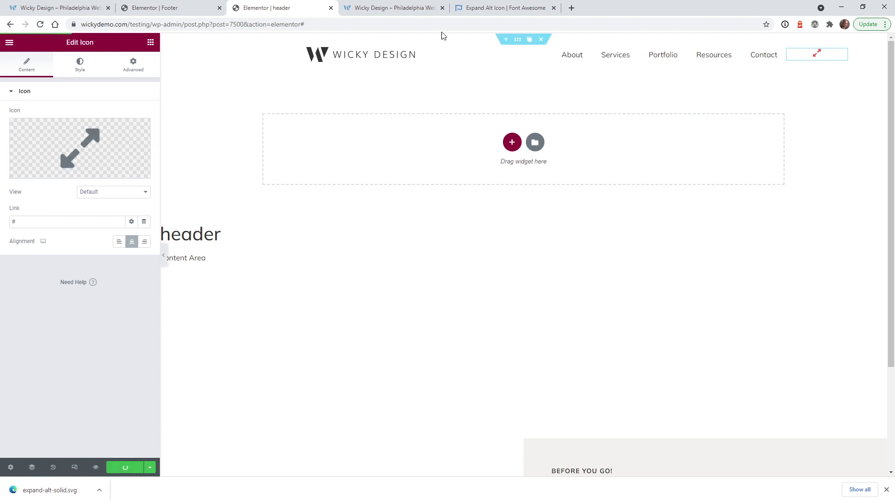
Reload the live homepage and test the SVG header icon by switching fullscreen on and off twice.
left_click(399, 6)
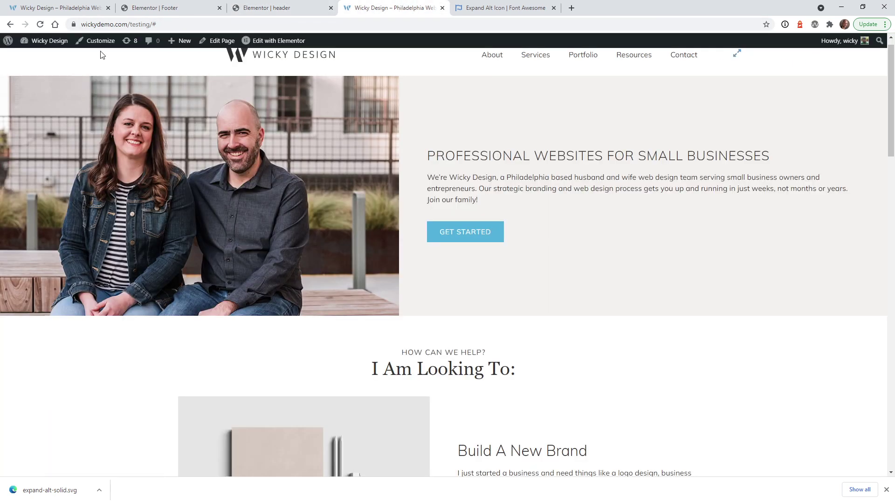
left_click(40, 24)
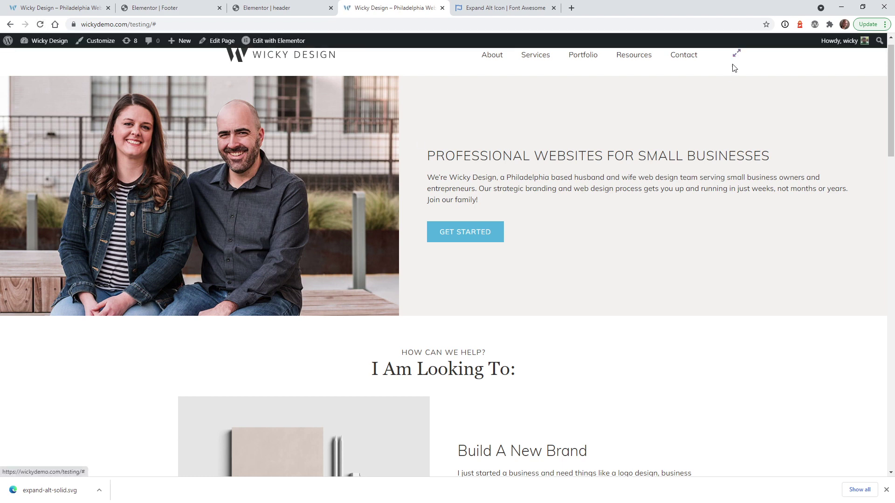
left_click(736, 57)
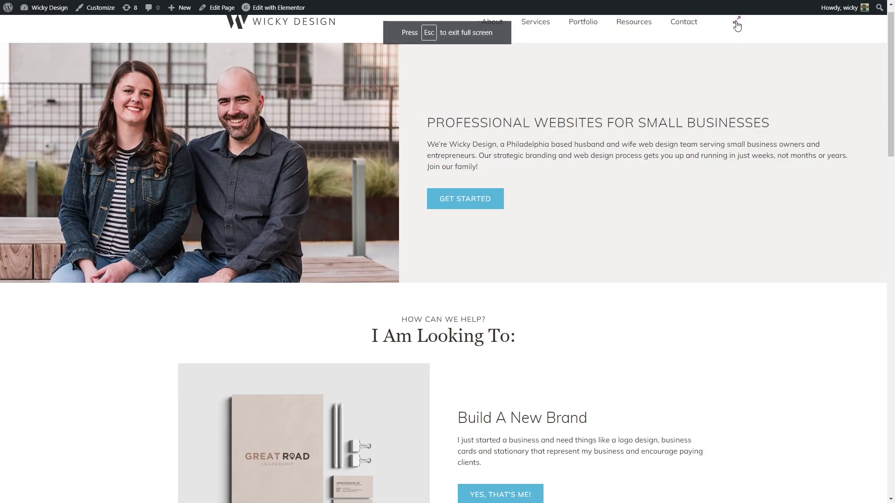
left_click(737, 23)
left_click(736, 56)
left_click(736, 20)
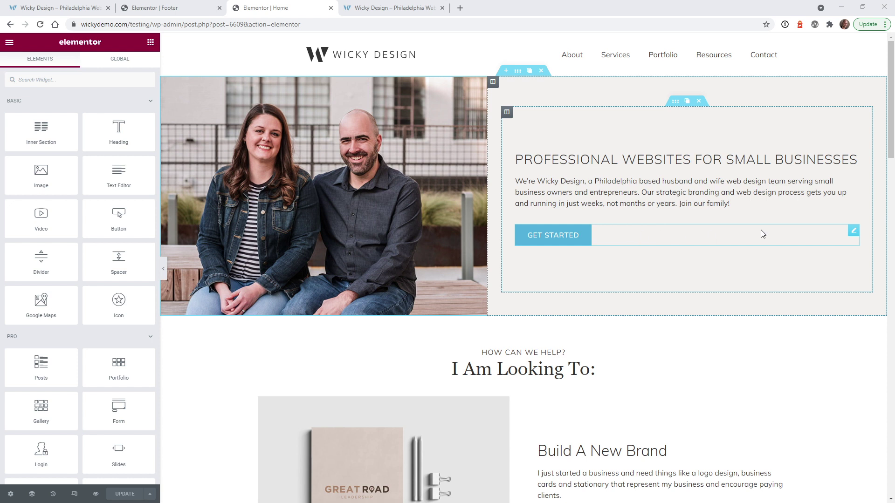
Change the text of the Home page's hero button to "Go FullScreen".
left_click(853, 232)
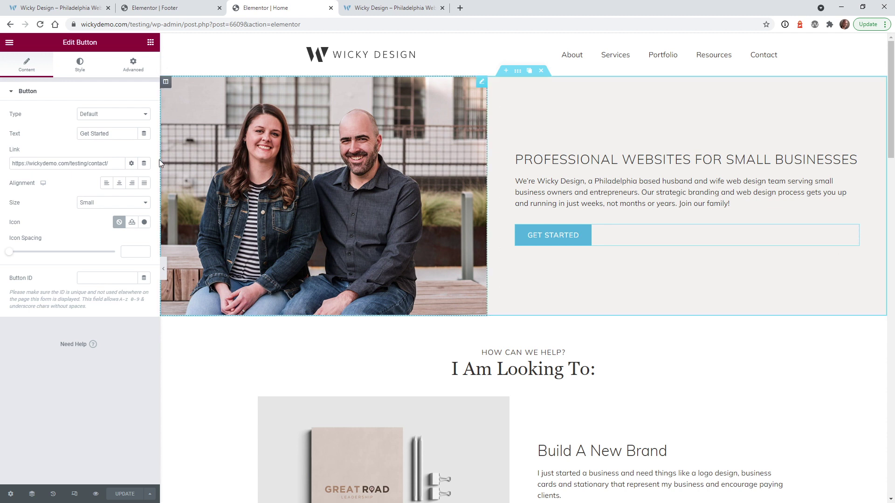
left_click_drag(120, 134, 81, 135)
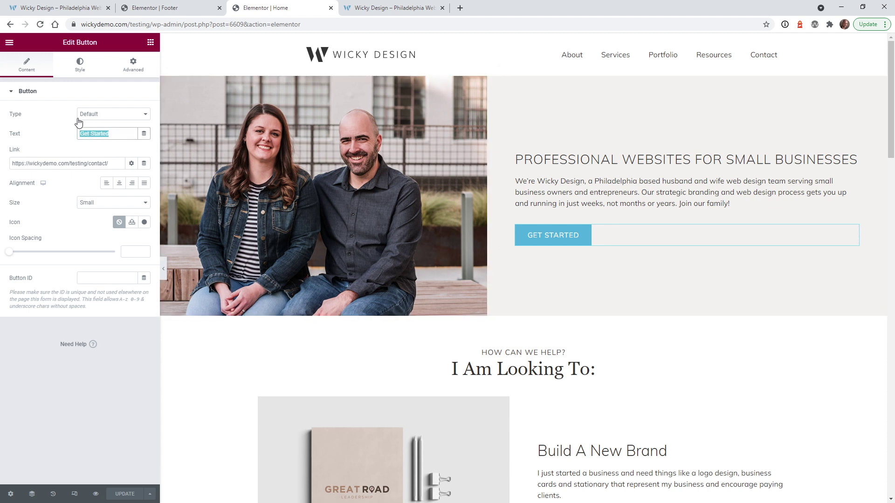
type("Go Full")
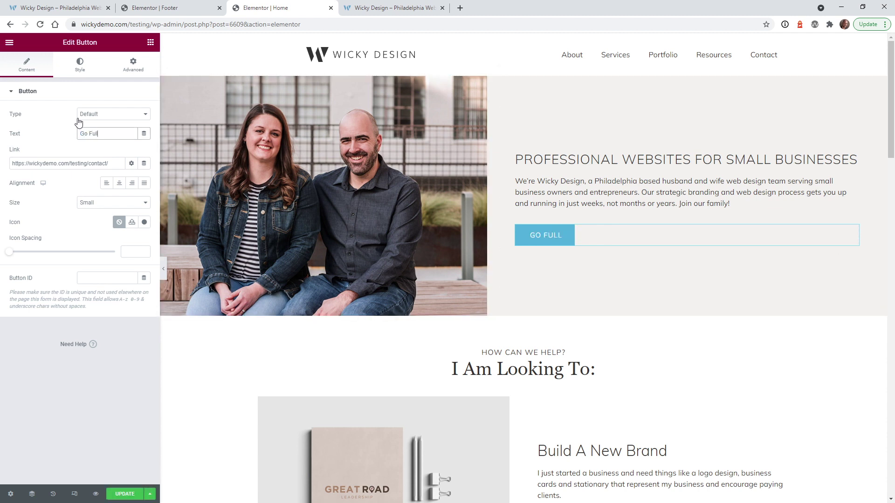
type("Screen")
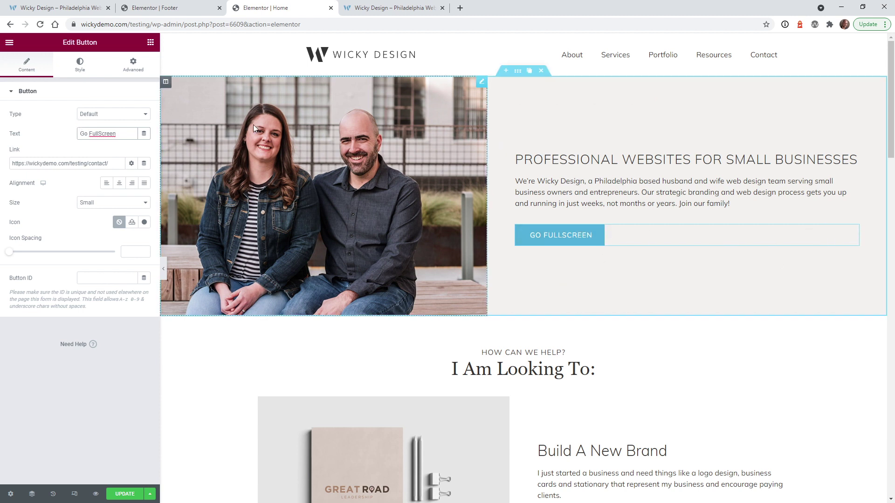
Set the hero button's CSS ID to btnFullscreen, check it against the footer script, and save the Home page.
left_click(131, 68)
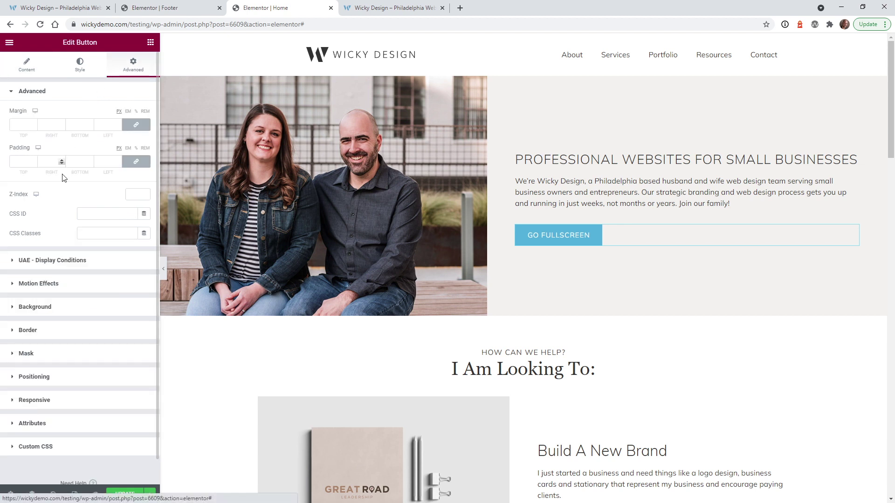
left_click(92, 214)
type("btnFullscreen")
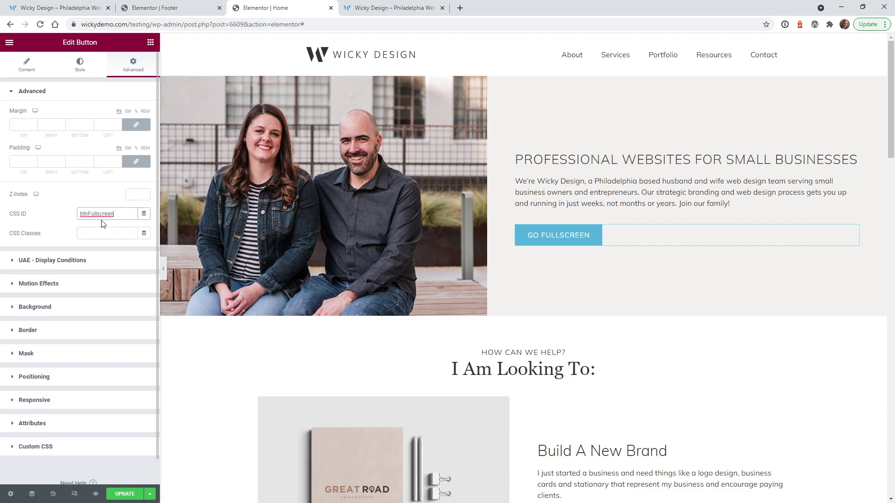
left_click(196, 8)
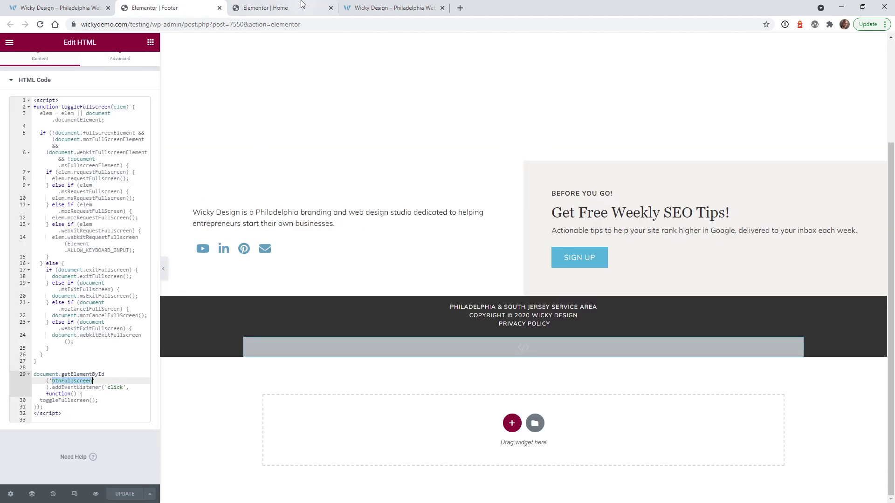
left_click(266, 8)
left_click(125, 494)
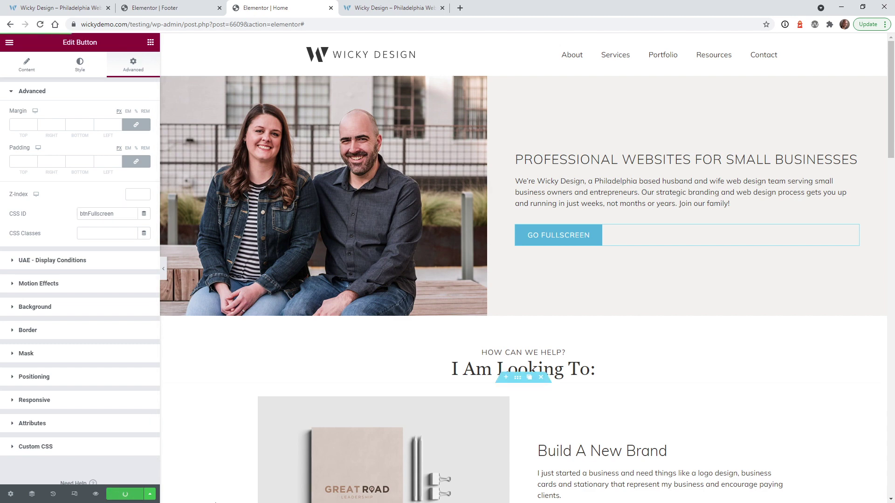
Test the Go FullScreen button on the live homepage by entering fullscreen mode.
left_click(394, 7)
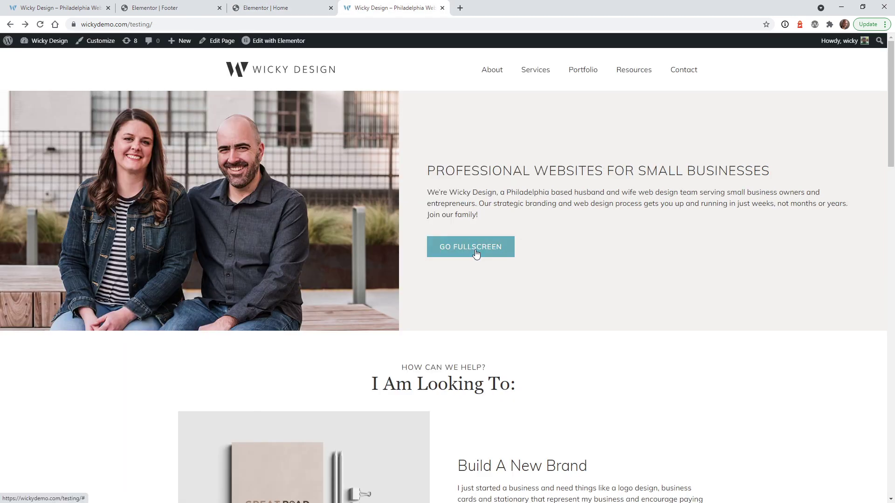
left_click(476, 252)
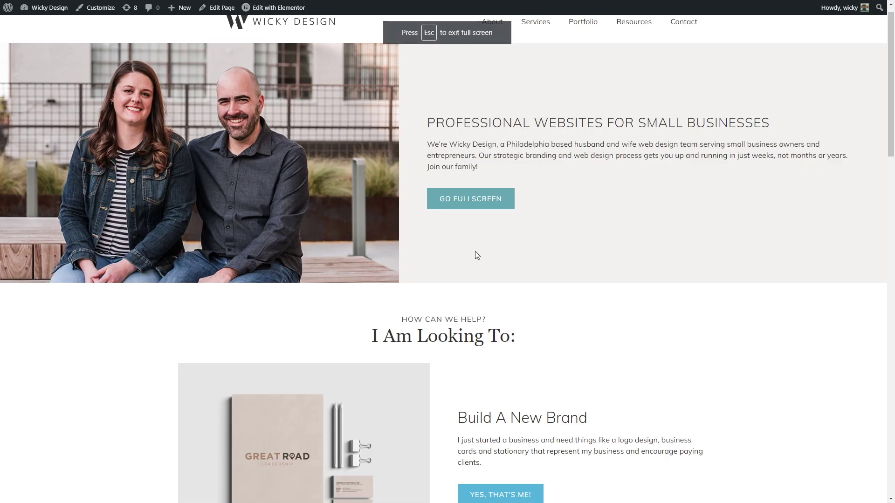
Leave fullscreen and retest the Go FullScreen button on the live homepage by switching fullscreen on and off once more.
key("Escape")
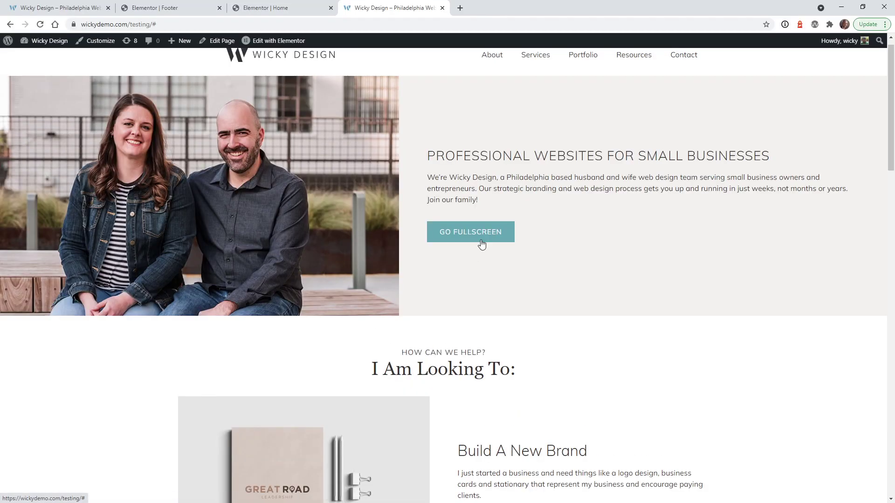
left_click(482, 244)
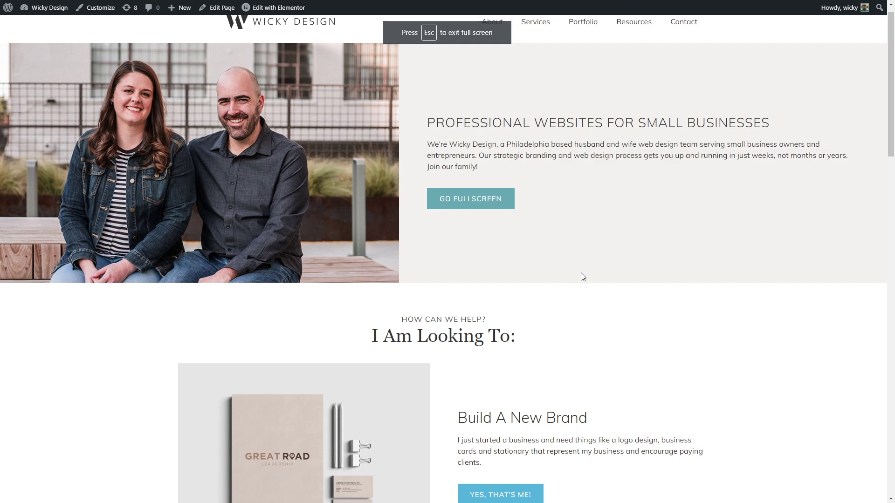
key("Escape")
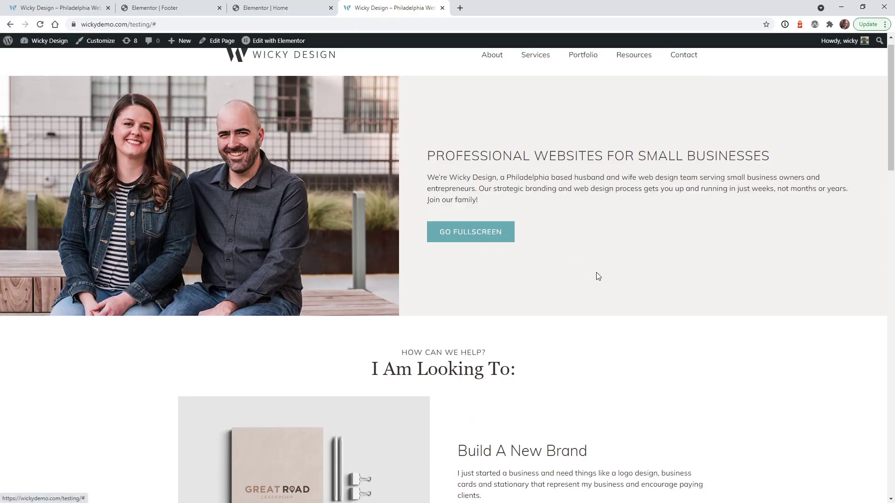
Copy the hero button's CSS ID, btnFullscreen, to the "Professional Websites for Small Businesses" heading and save the Home page.
key("ctrl+shift+Tab")
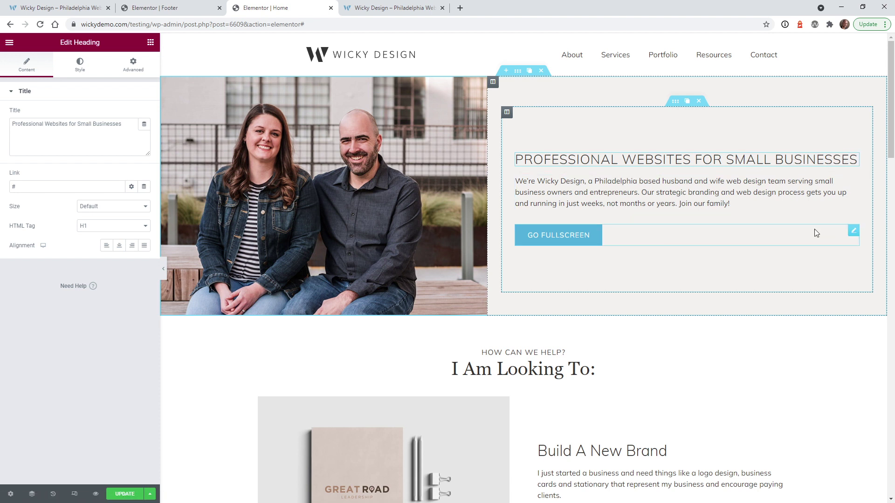
left_click(853, 231)
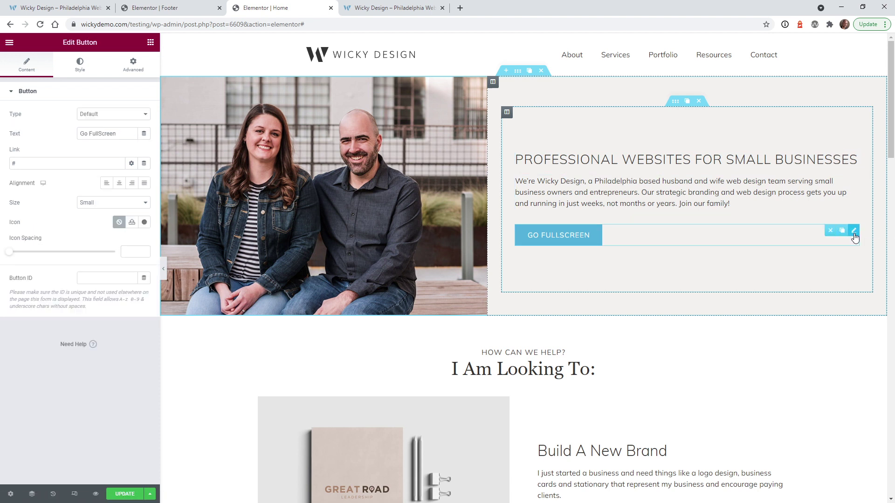
left_click(132, 69)
left_click_drag(117, 213, 73, 211)
key("ctrl+c")
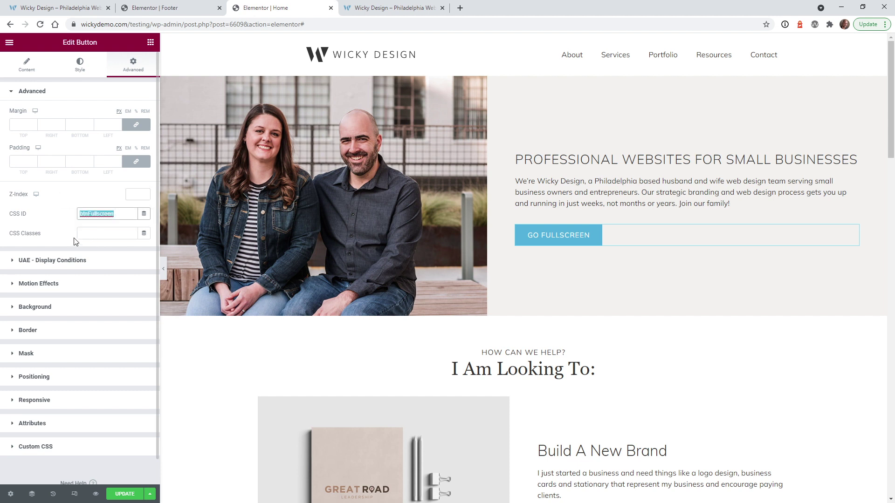
left_click(854, 160)
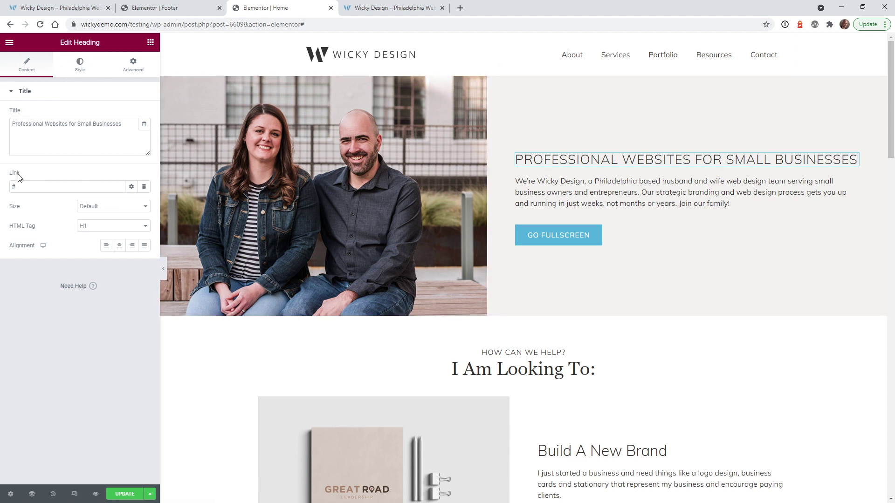
left_click(14, 187)
left_click(137, 70)
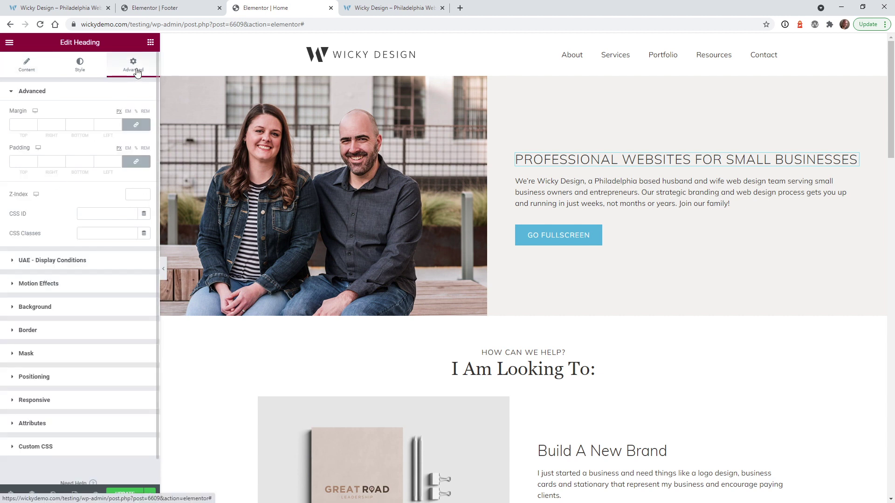
left_click(94, 215)
key("ctrl+v")
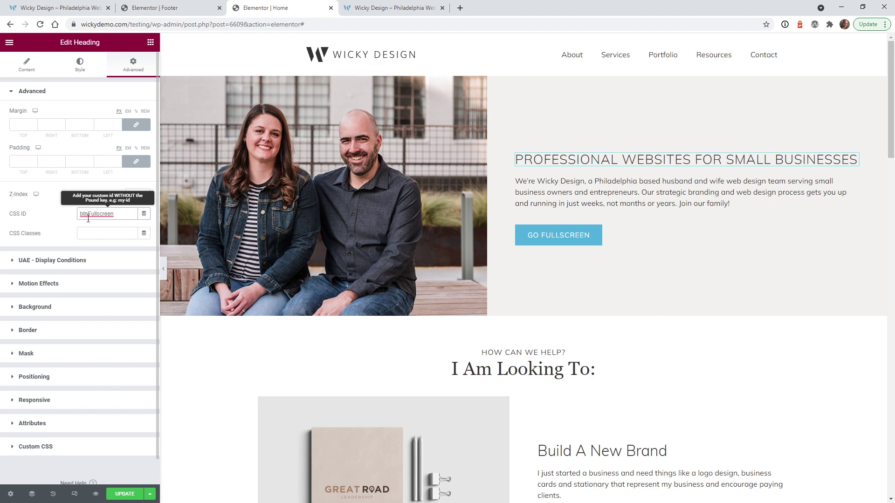
left_click(118, 495)
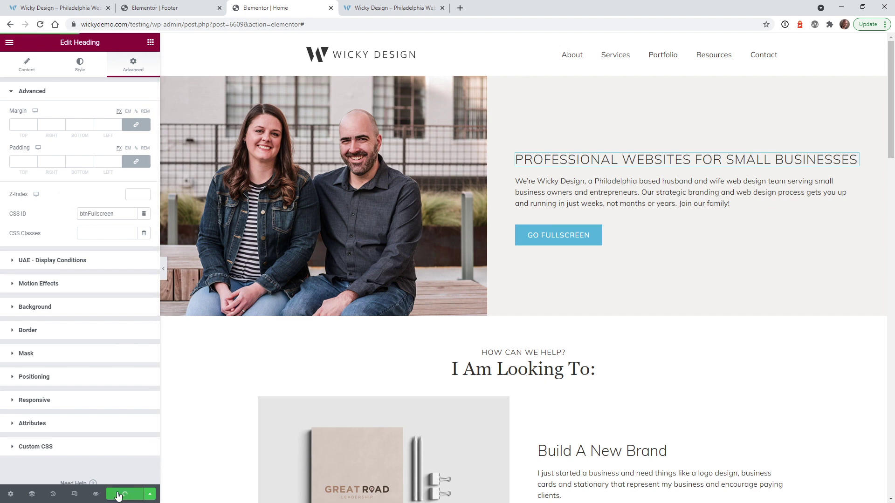
Test the hero heading as a fullscreen toggle on the live homepage.
left_click(378, 7)
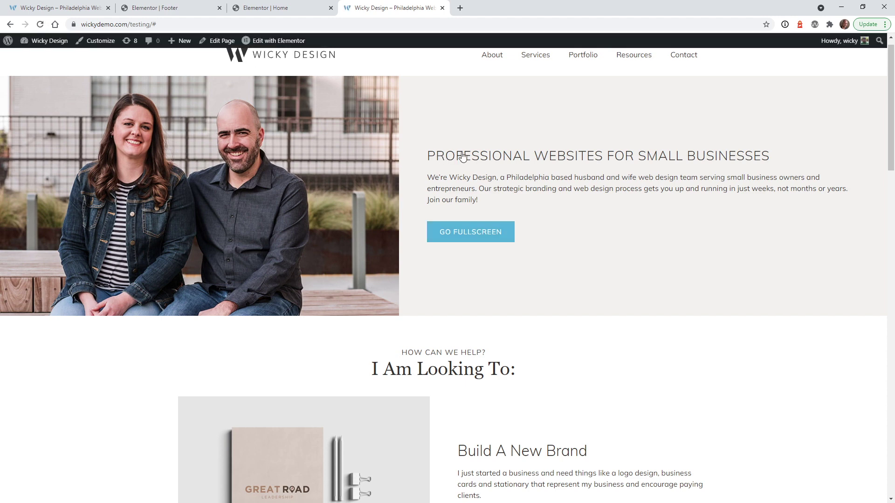
left_click(650, 159)
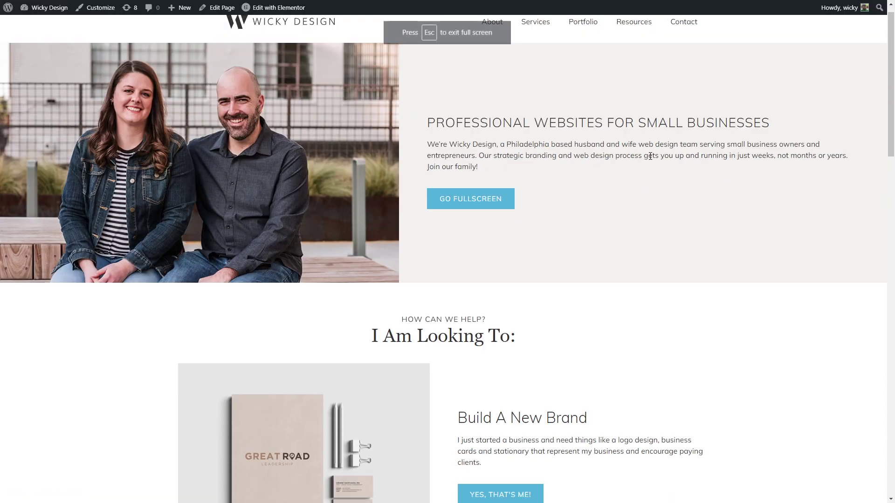
left_click(573, 124)
left_click(590, 161)
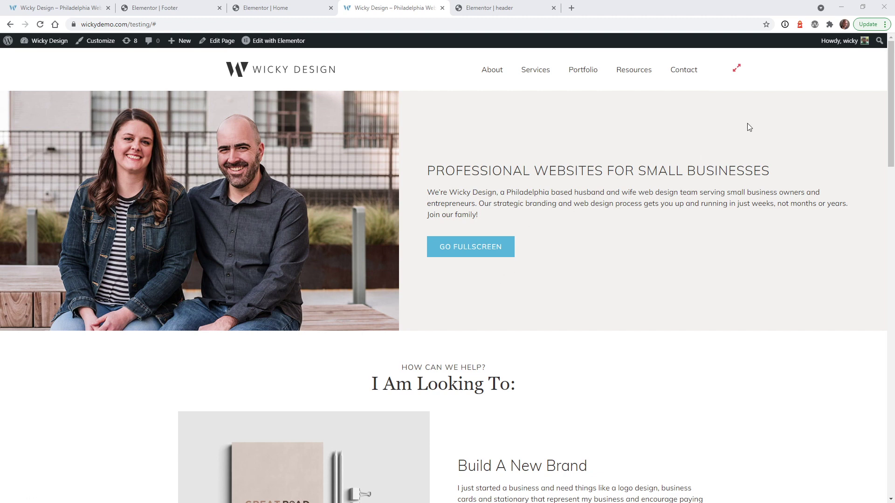
Test the header's fullscreen icon on the live homepage by switching fullscreen on and off.
left_click(738, 71)
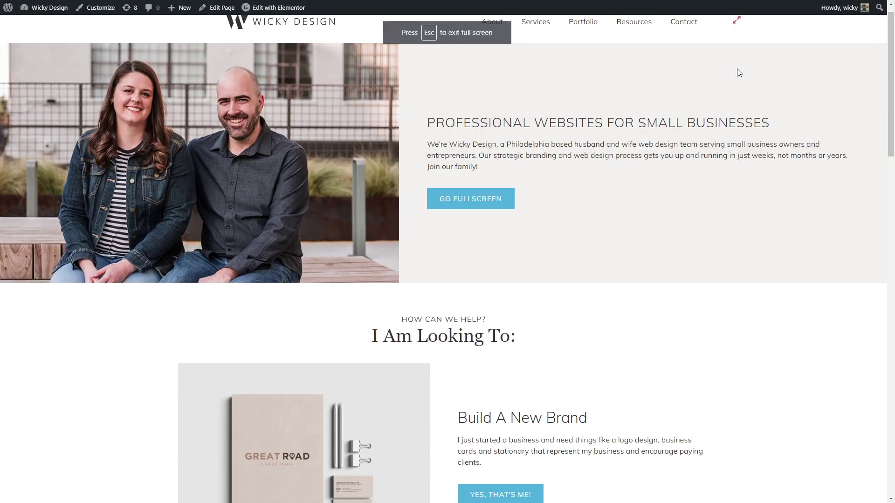
left_click(736, 21)
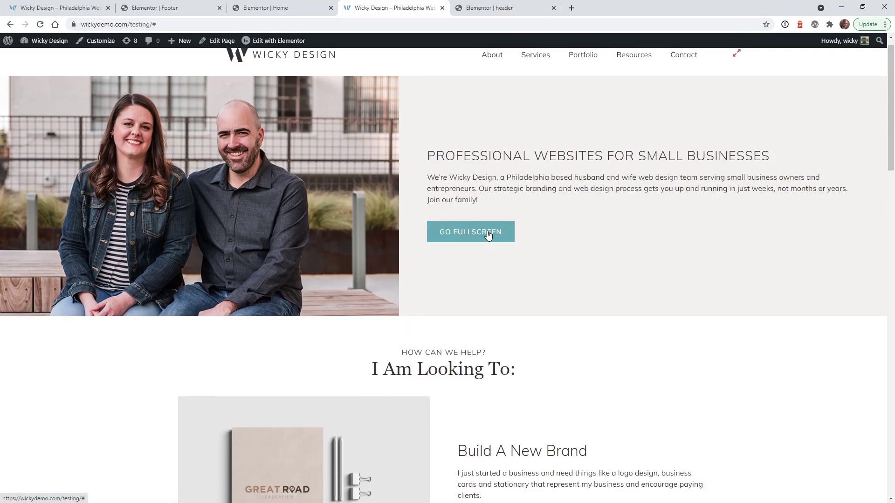
scroll(564, 252, "up", 1)
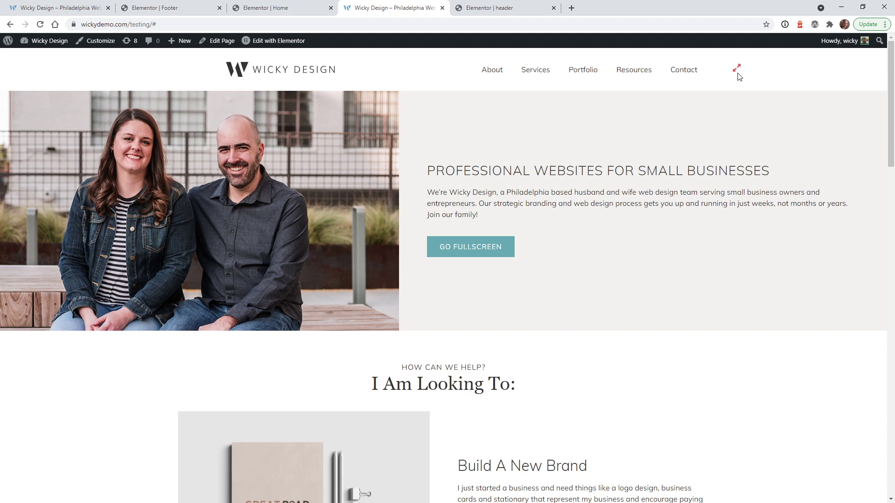
Duplicate the getElementById click-listener block in the footer's HTML script, placing the copy just above the closing script tag.
left_click(176, 8)
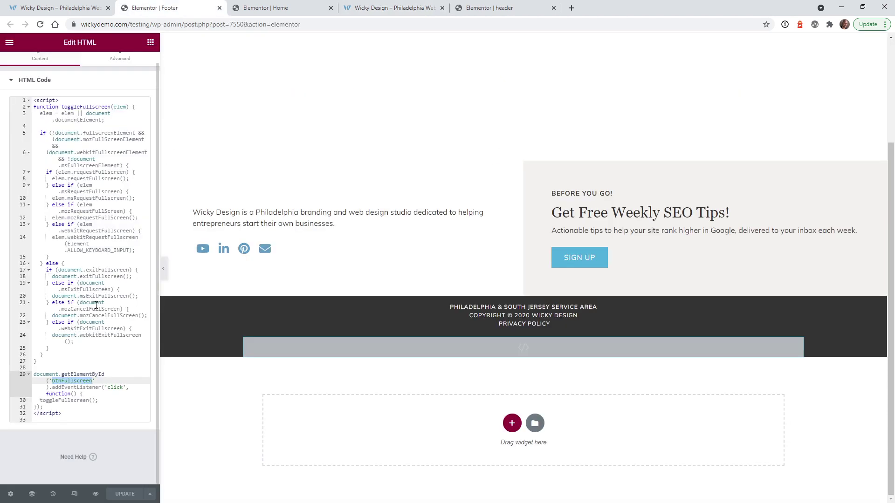
left_click(55, 376)
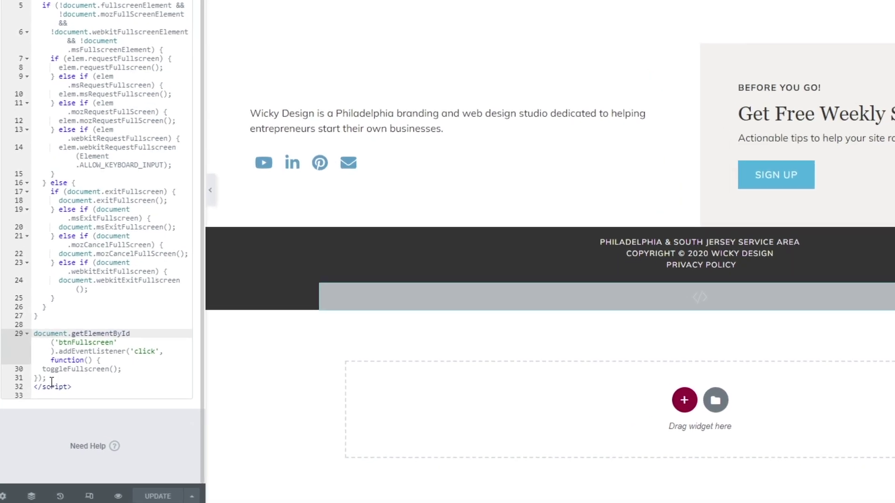
left_click_drag(46, 379, 24, 335)
key("ctrl+c")
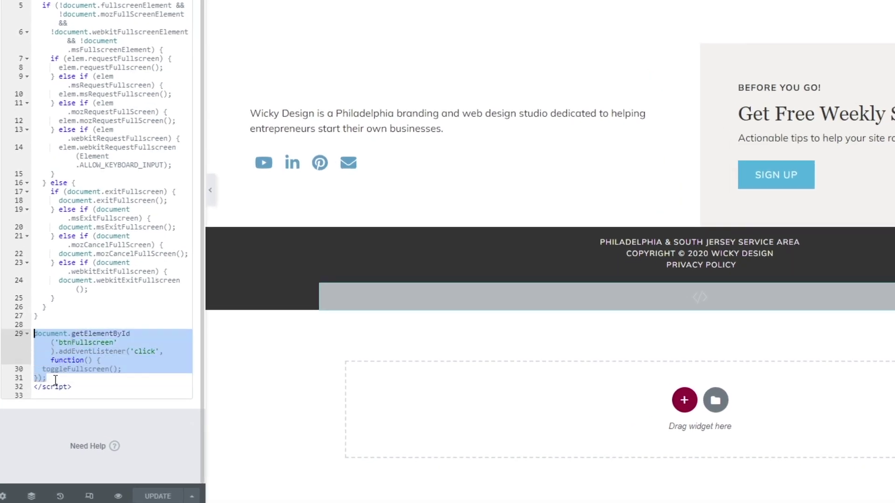
left_click(125, 380)
key("Return")
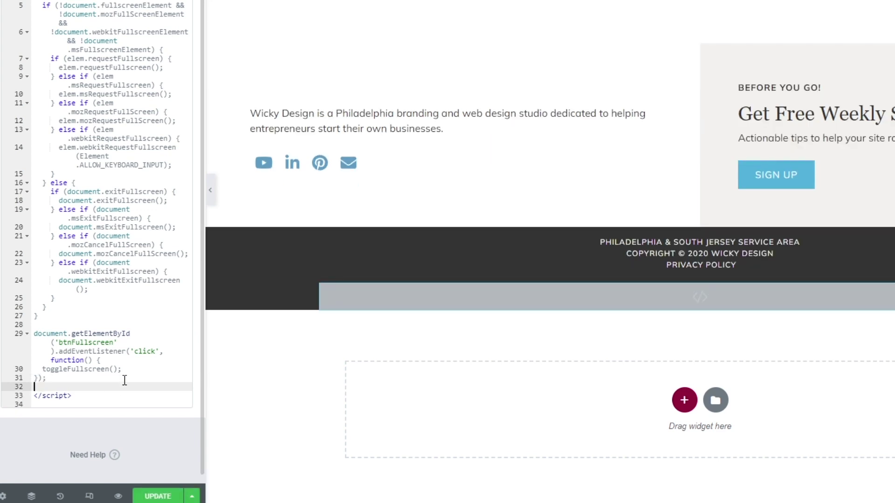
key("ctrl+v")
scroll(125, 380, "down", 1)
Change the element ID in the duplicated listener to btnFullscreen2 and save the footer template.
left_click(58, 289)
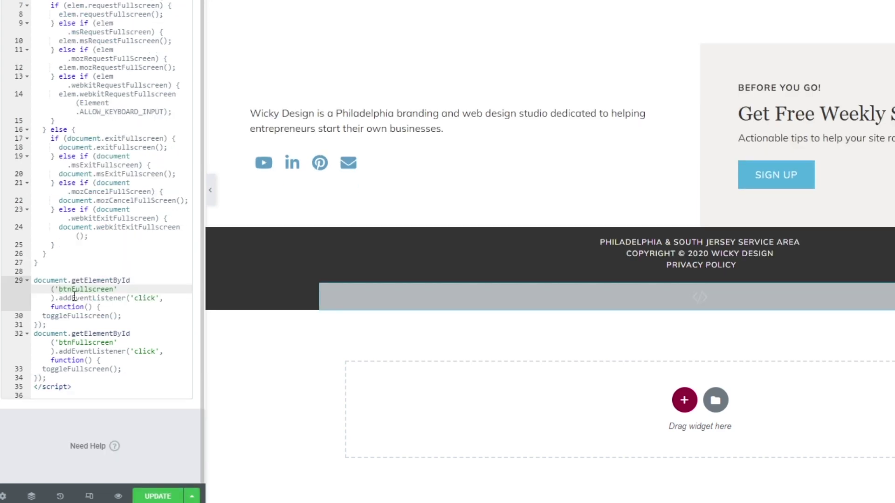
left_click(73, 345)
left_click(102, 343)
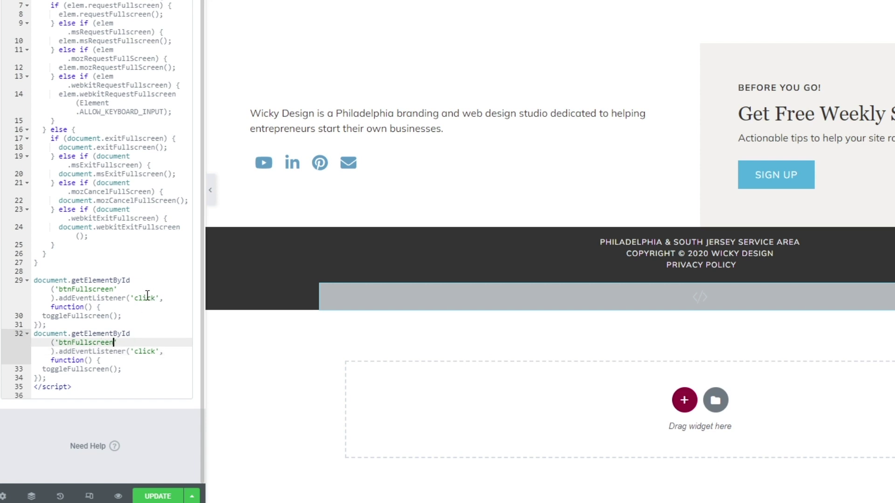
left_click(116, 343)
type("2")
left_click(157, 497)
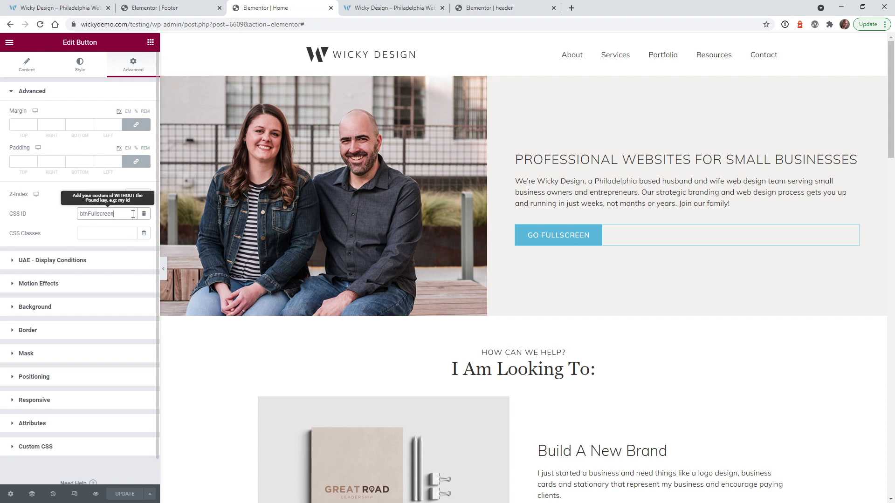
Set the hero button's CSS ID to btnFullscreen2, save the Home page, and compare the ID with the footer script.
type("2")
left_click(125, 494)
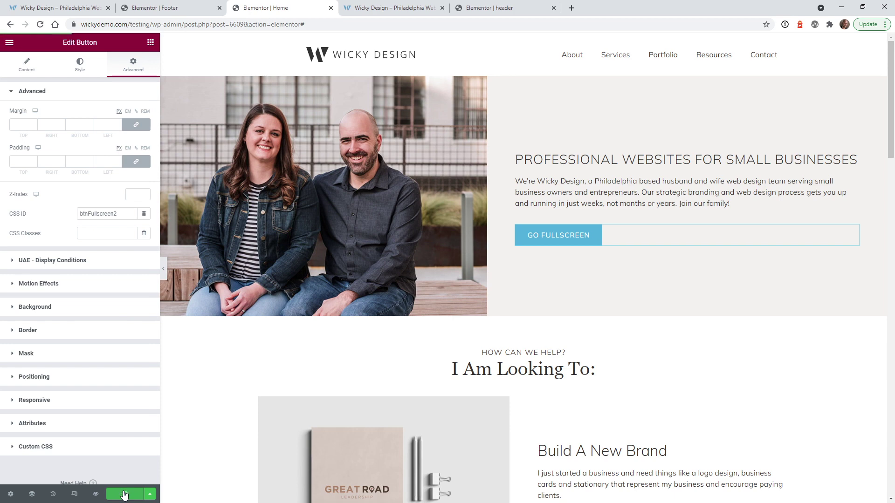
left_click(185, 10)
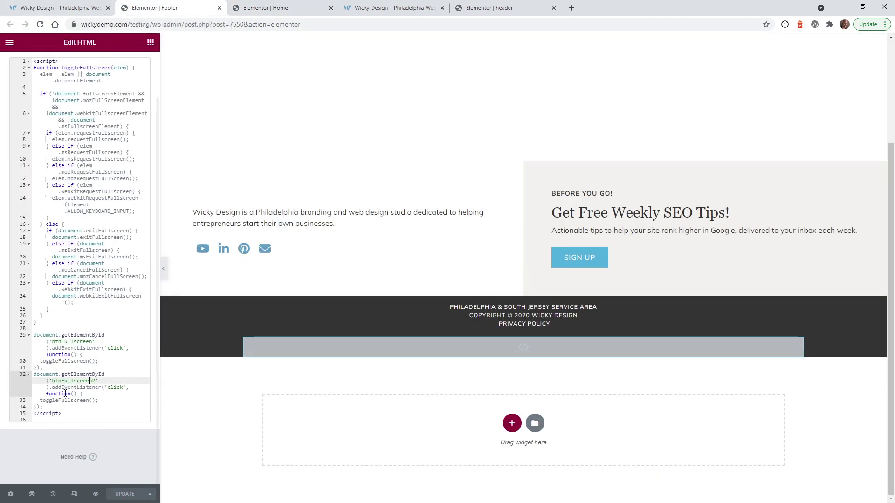
left_click(261, 8)
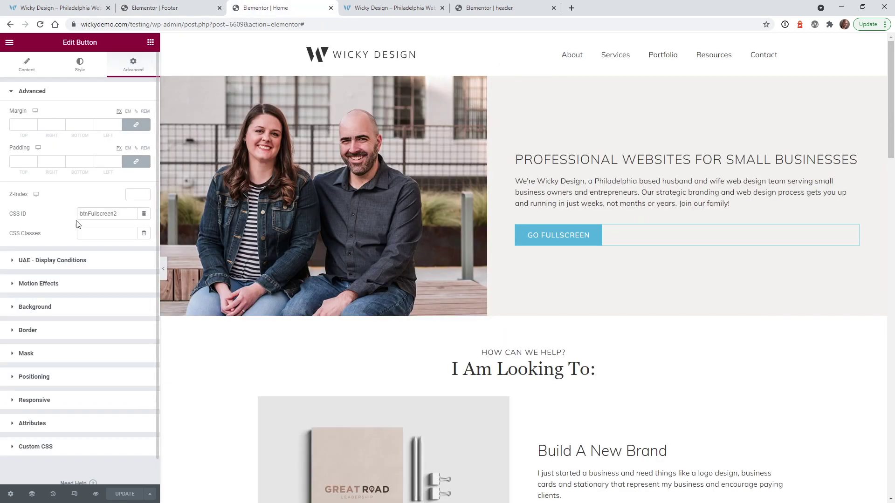
Test the header icon and the Go FullScreen button in turn on the live homepage, leaving fullscreen between tries.
left_click(382, 9)
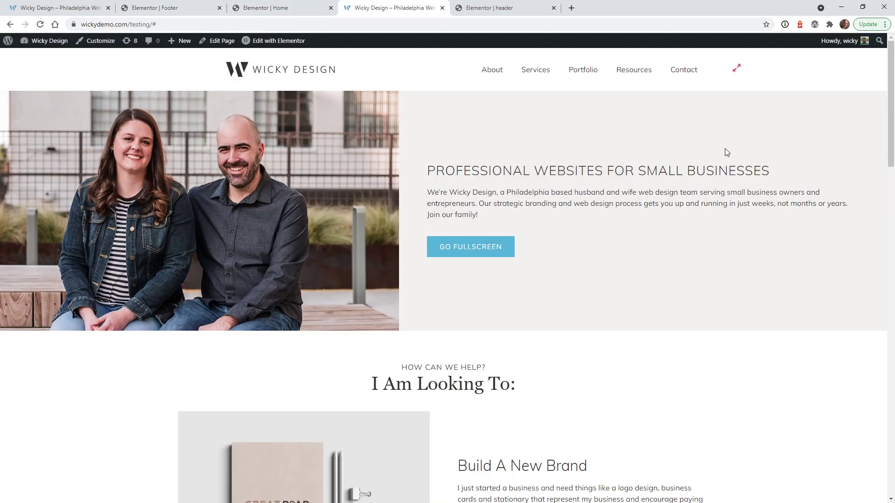
left_click(737, 70)
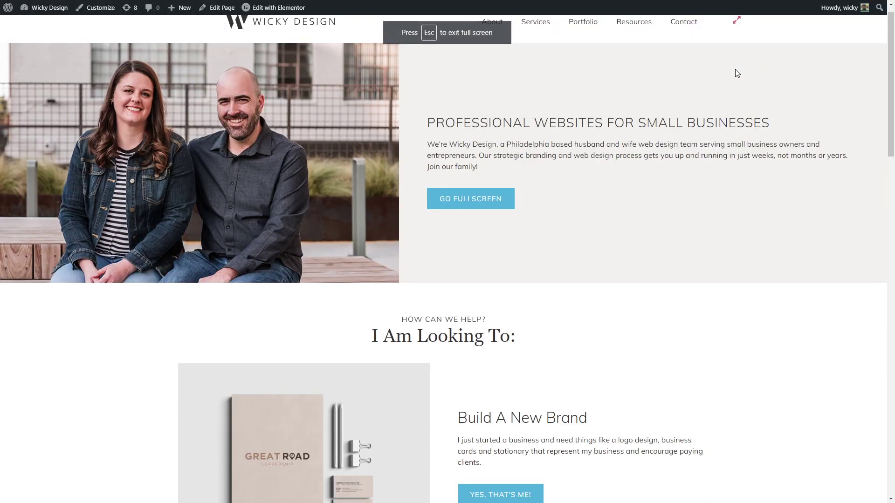
key("Escape")
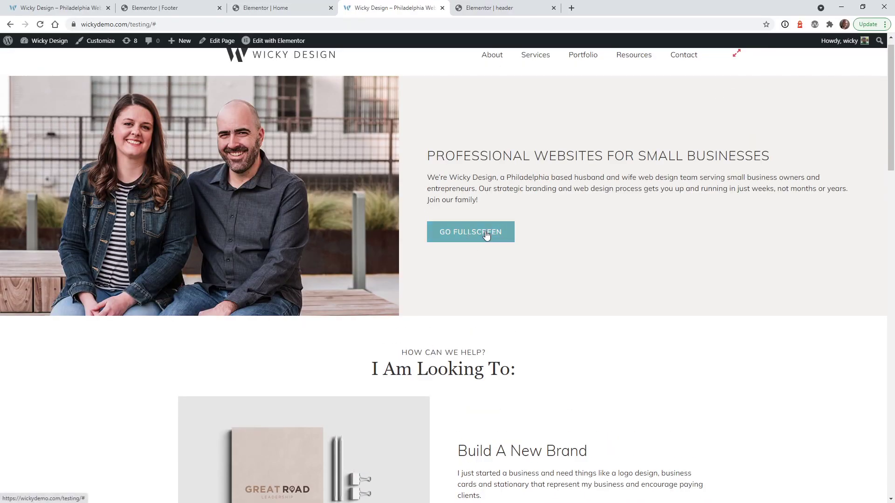
left_click(487, 235)
key("Escape")
left_click(485, 240)
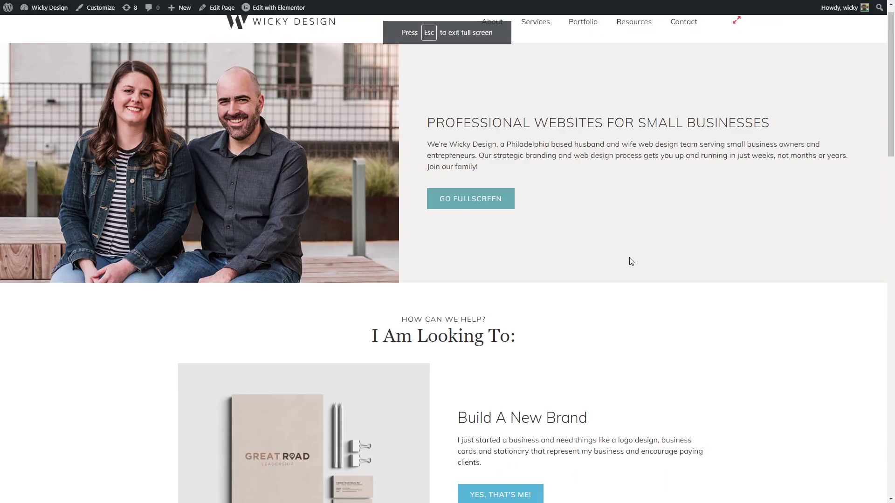
Alternate between the header icon and the Go FullScreen button to switch fullscreen on and off repeatedly.
left_click(735, 23)
left_click(737, 55)
left_click(480, 201)
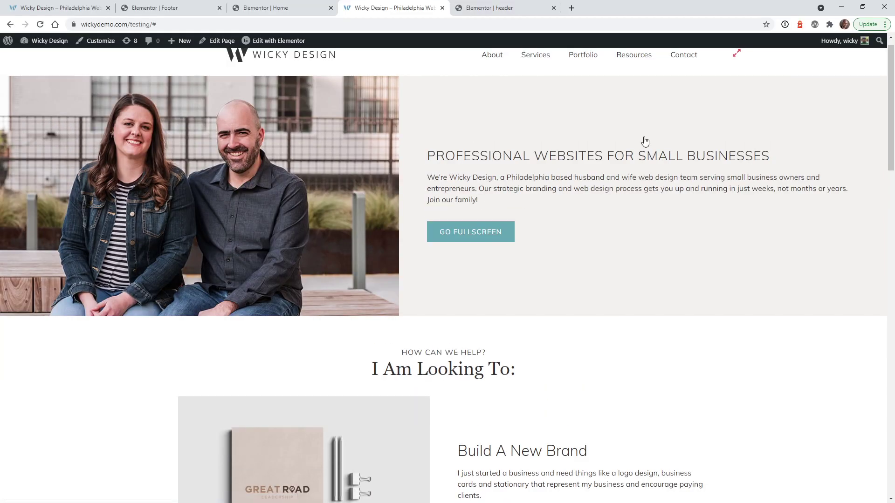
left_click(736, 55)
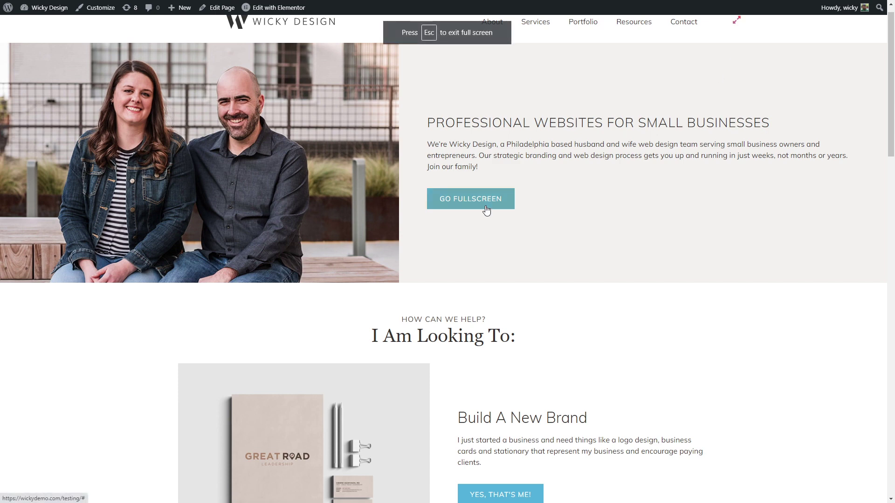
left_click(486, 207)
left_click(736, 55)
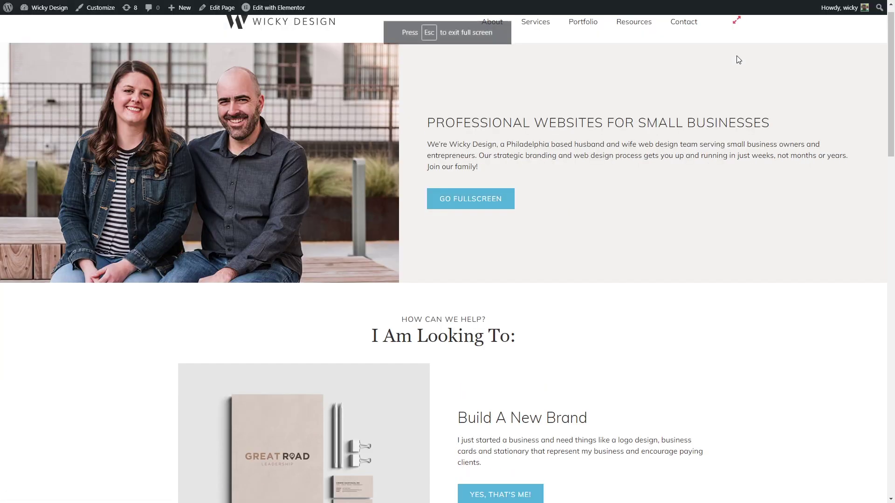
left_click(512, 204)
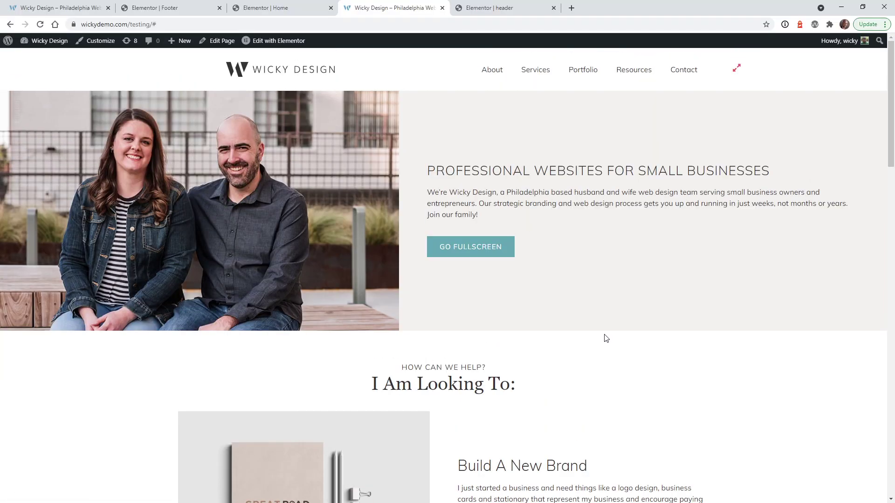